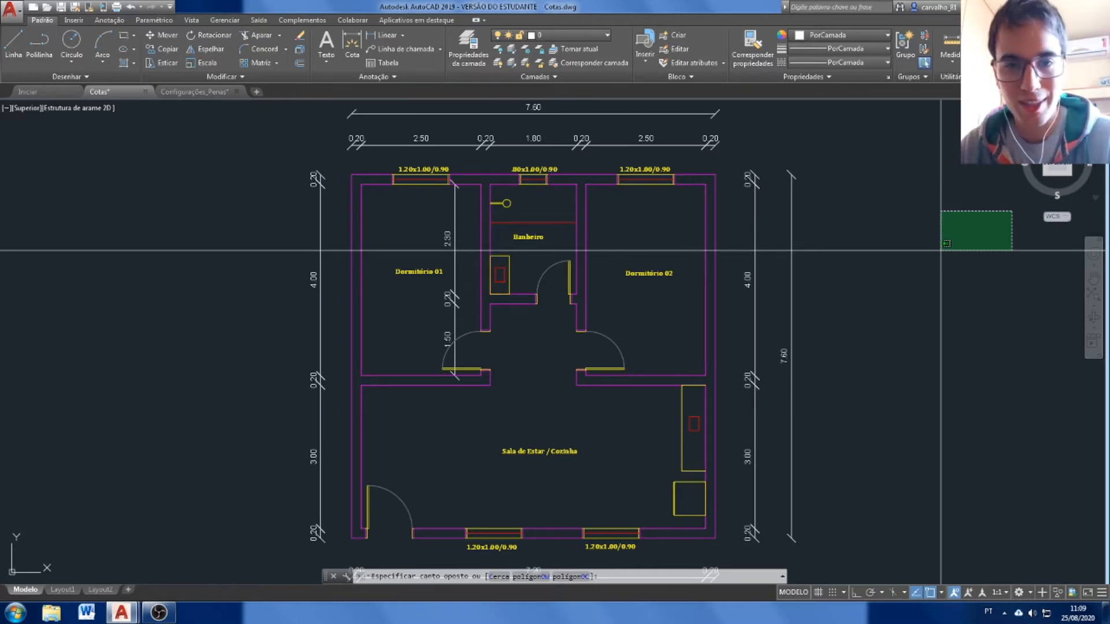
{"action": "left_click", "coordinate": [941, 250]}
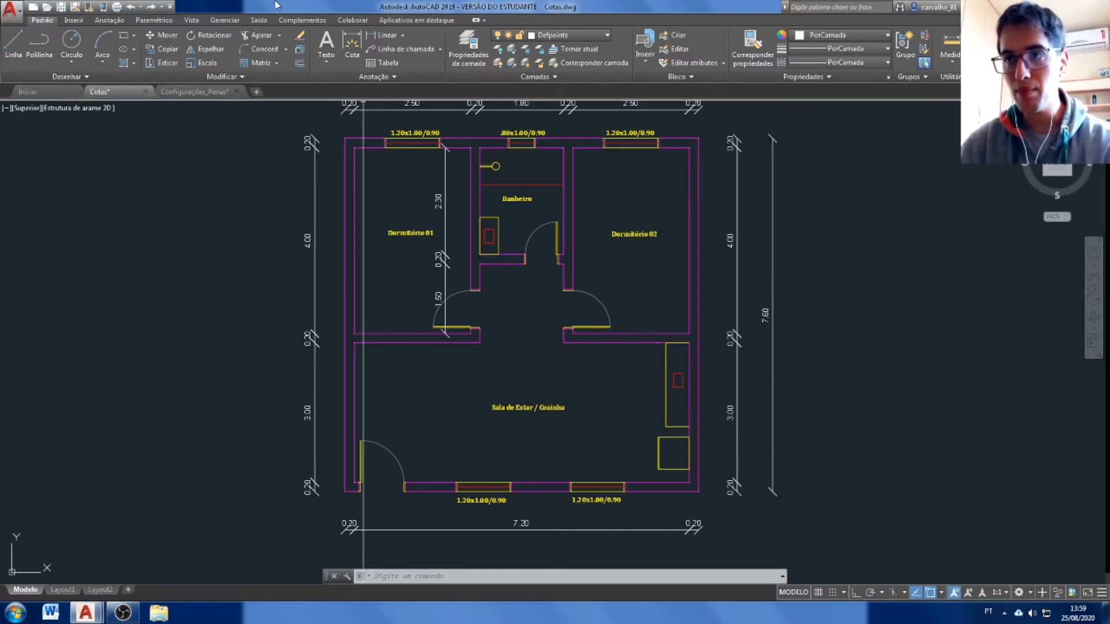
{"action": "mouse_move", "coordinate": [96, 617]}
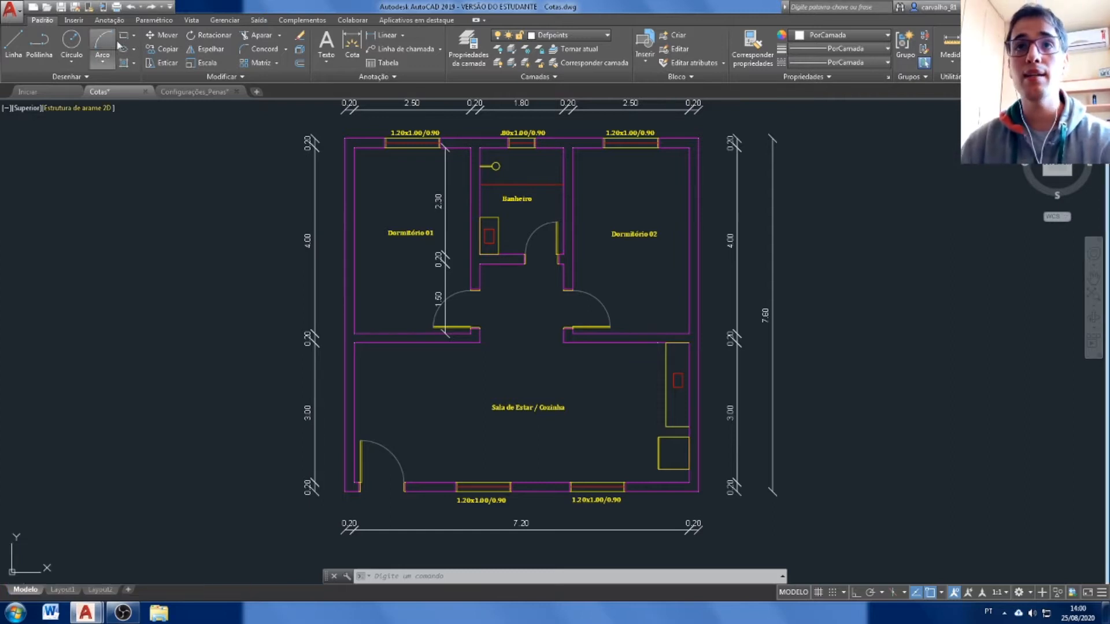
Look over the text styles available in the Cotas.dwg floor plan.
{"action": "left_click", "coordinate": [109, 20]}
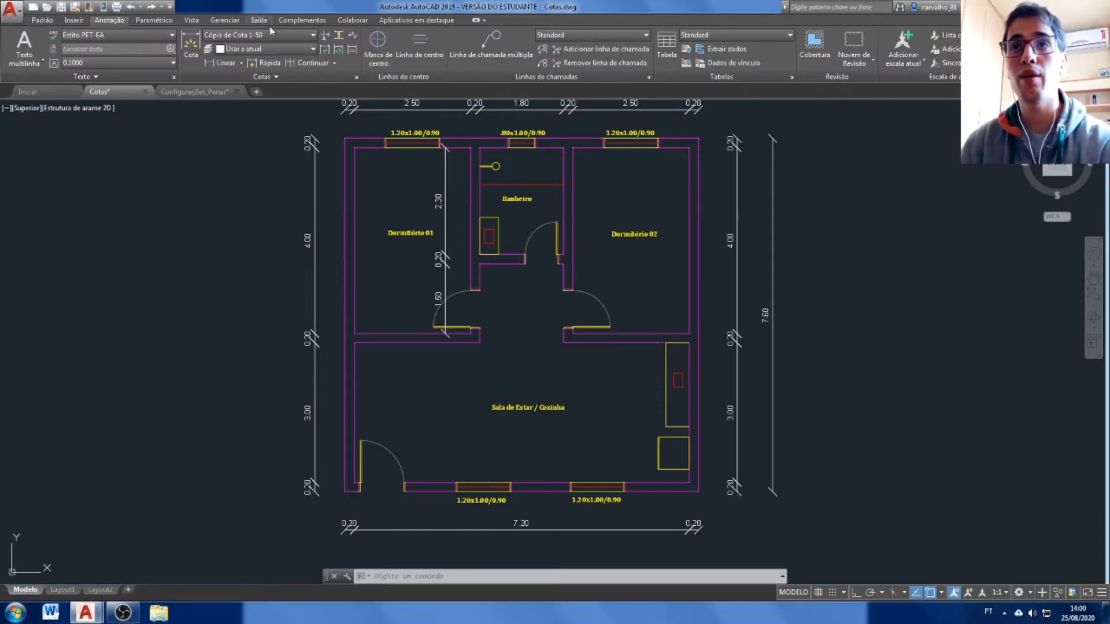
{"action": "left_click", "coordinate": [143, 34]}
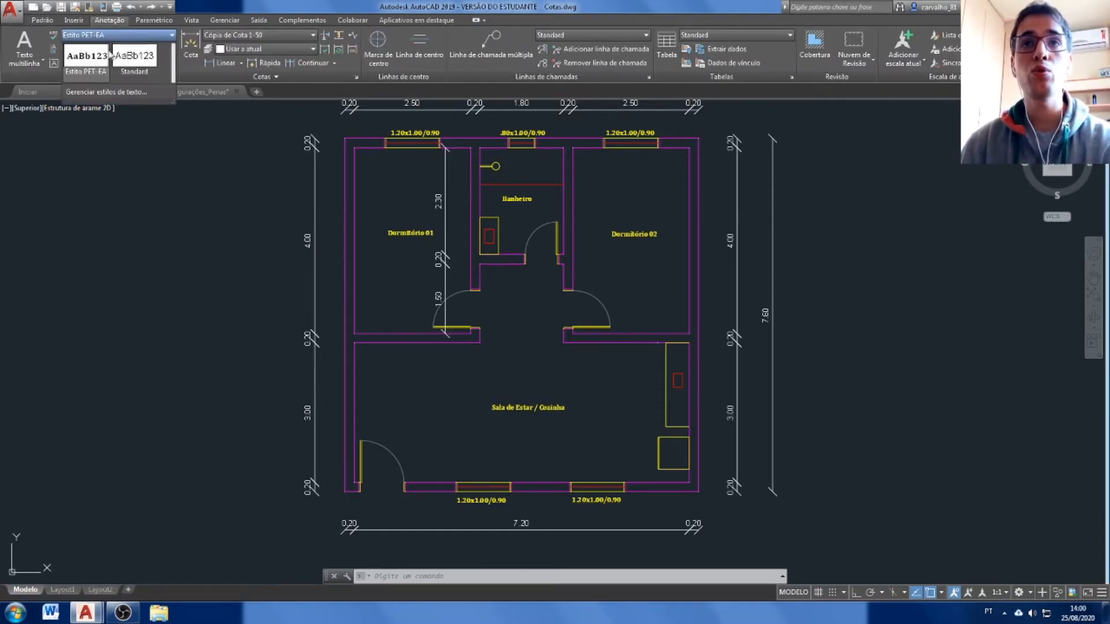
{"action": "left_click", "coordinate": [119, 128]}
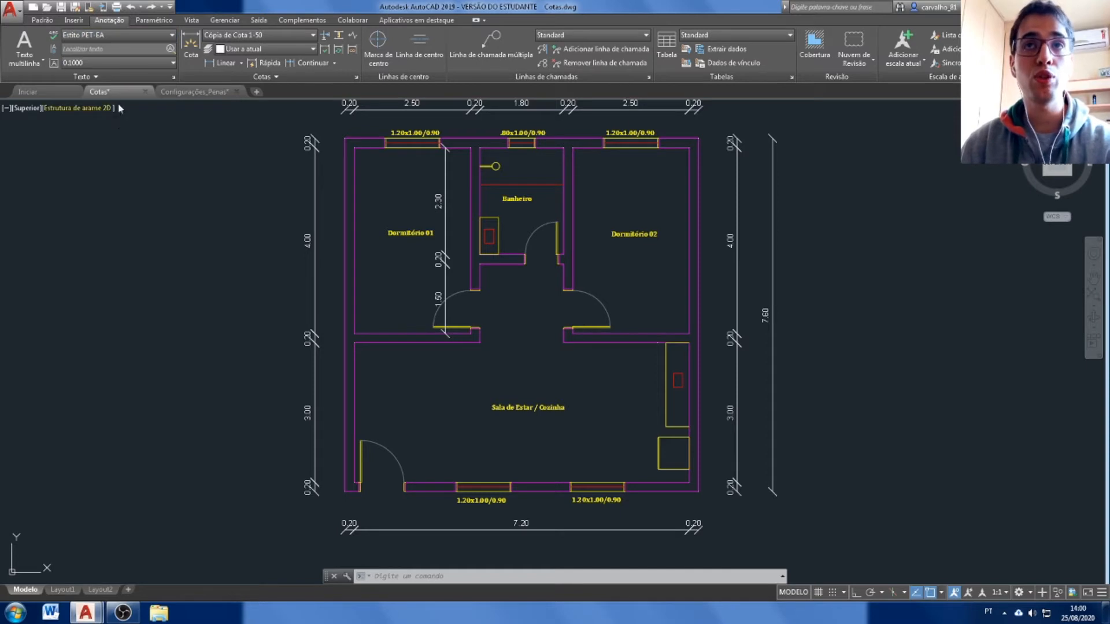
{"action": "left_click", "coordinate": [42, 19]}
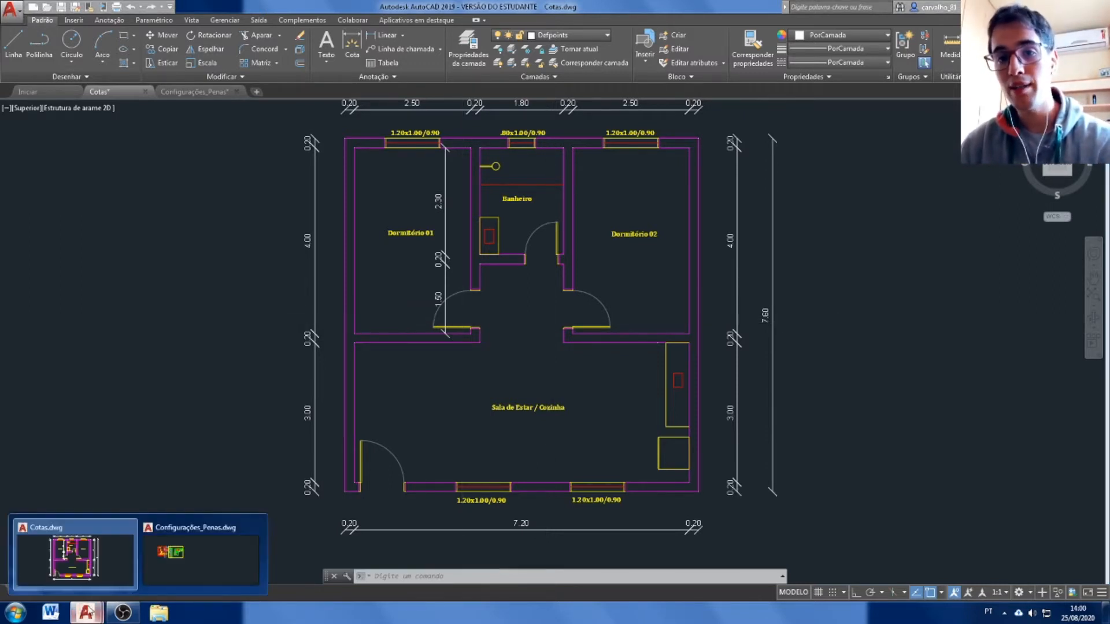
Switch to the Configurações_Penas.dwg drawing and zoom to its full extents.
{"action": "left_click", "coordinate": [183, 569]}
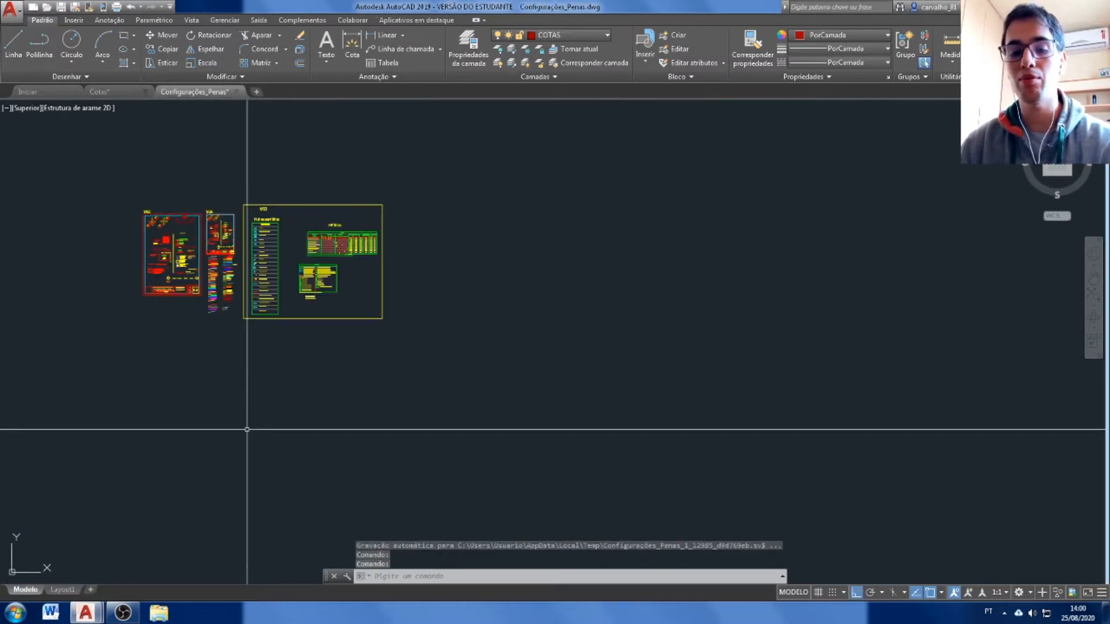
{"action": "type", "text": "z"}
{"action": "key", "text": "Return"}
{"action": "type", "text": "to"}
{"action": "key", "text": "Return"}
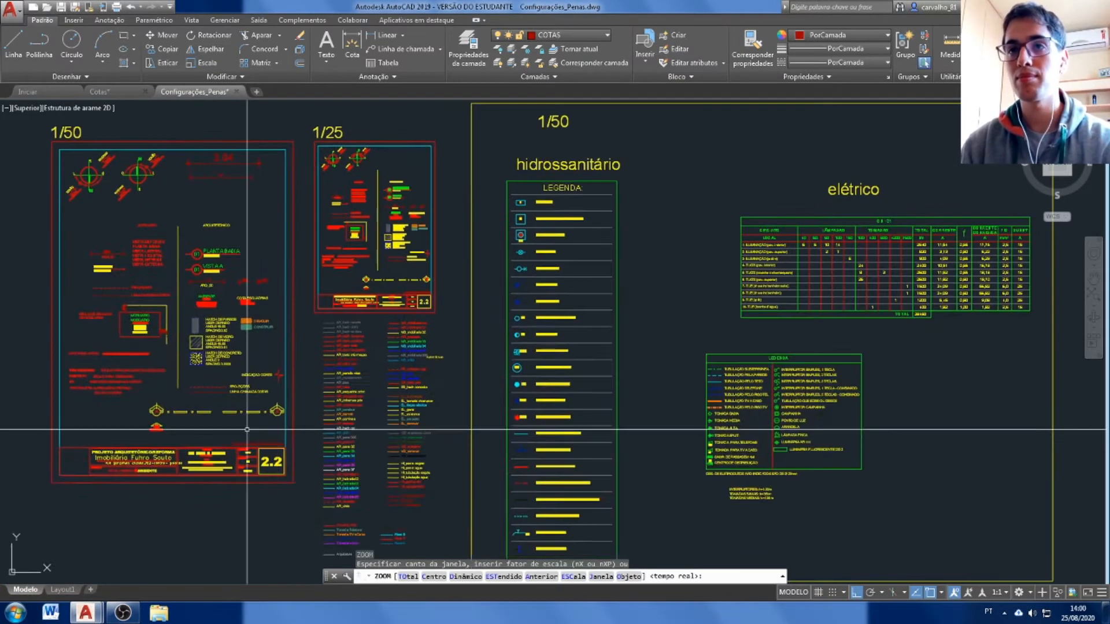
{"action": "type", "text": "est"}
{"action": "key", "text": "Return"}
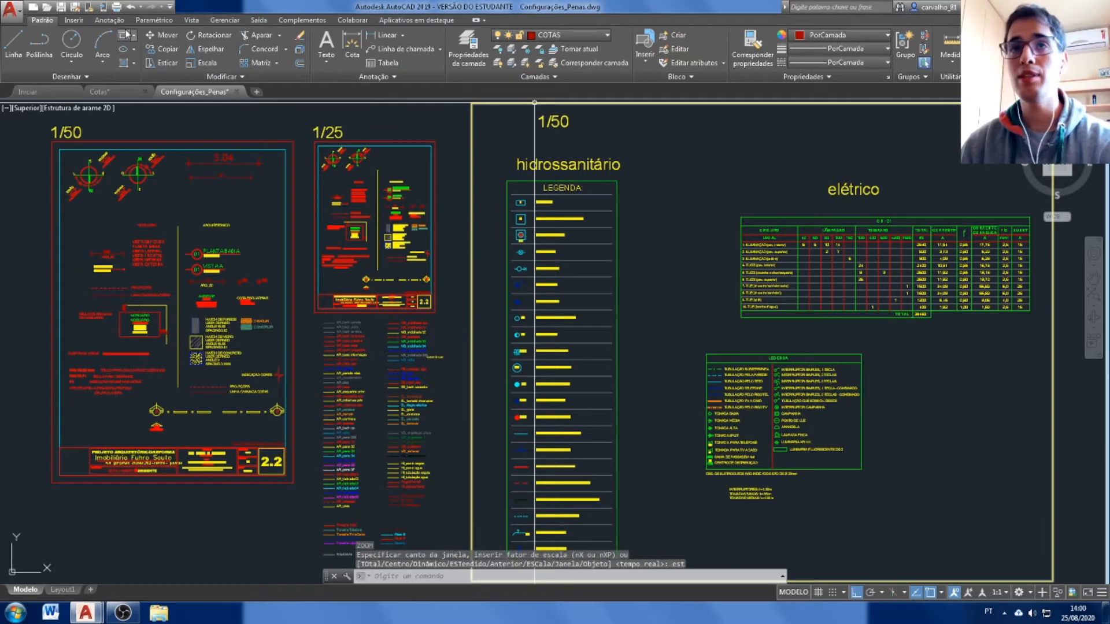
Review the dimension styles and the text styles defined in the Configurações_Penas drawing.
{"action": "left_click", "coordinate": [109, 20]}
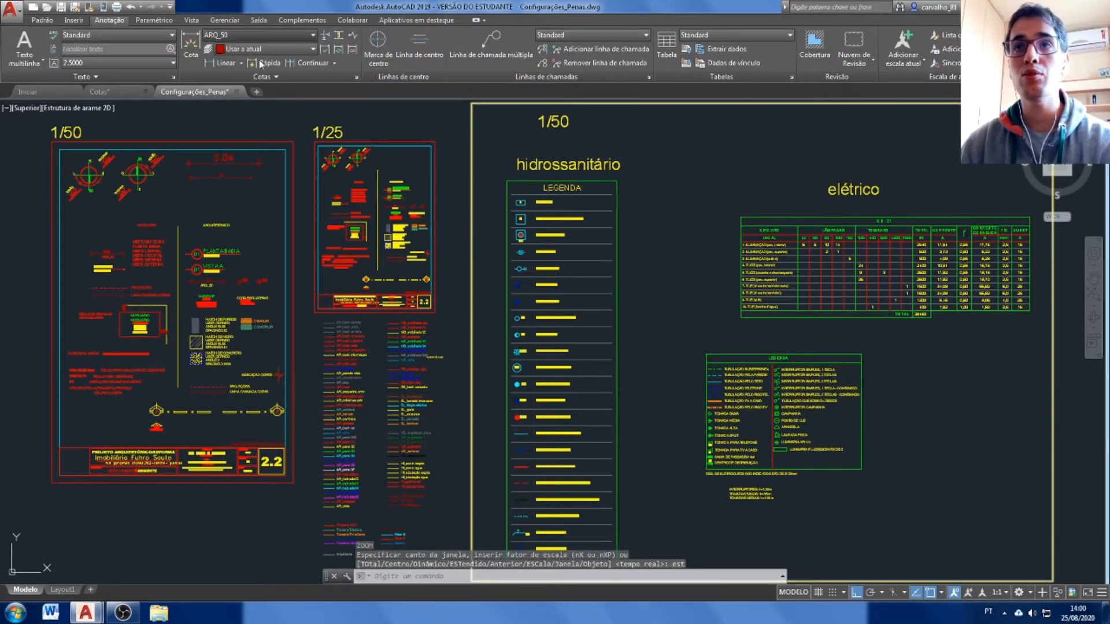
{"action": "left_click", "coordinate": [278, 35]}
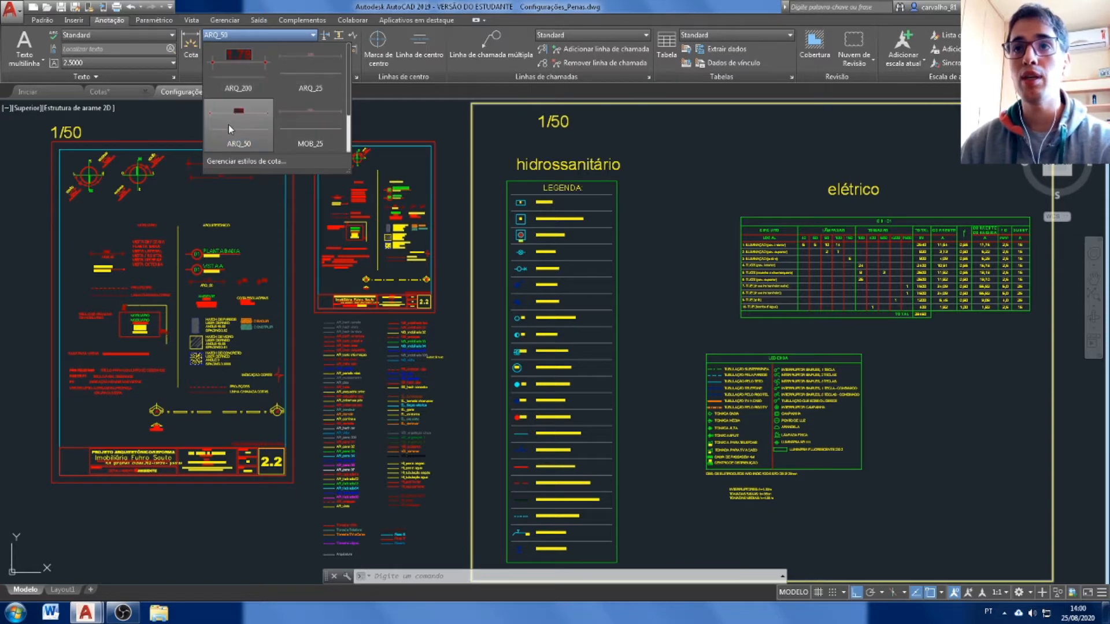
{"action": "left_click", "coordinate": [103, 33]}
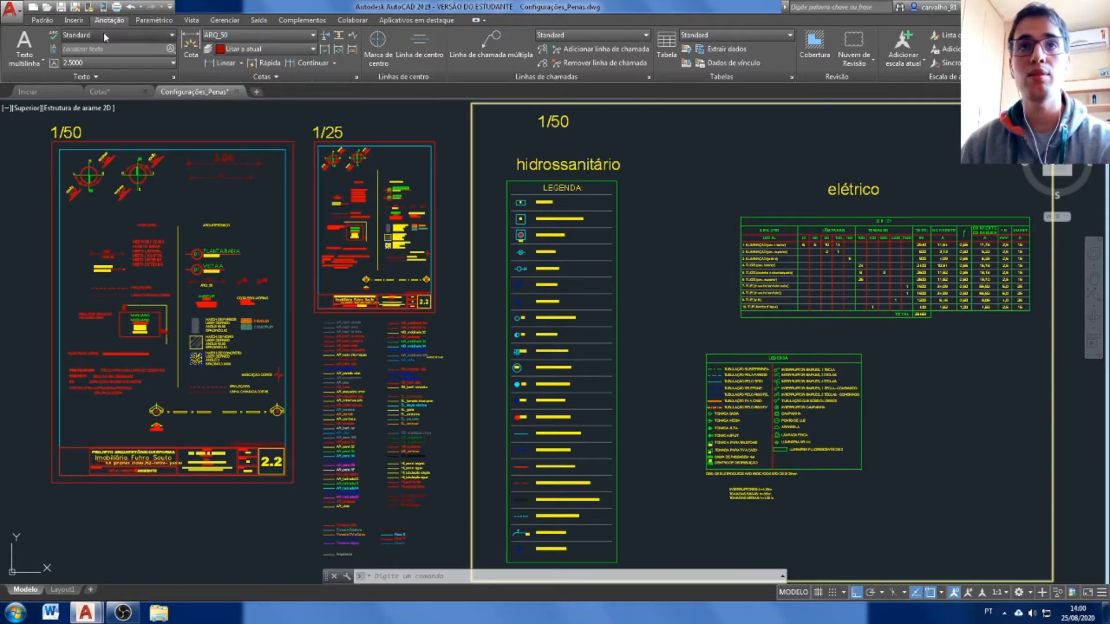
{"action": "left_click", "coordinate": [168, 36]}
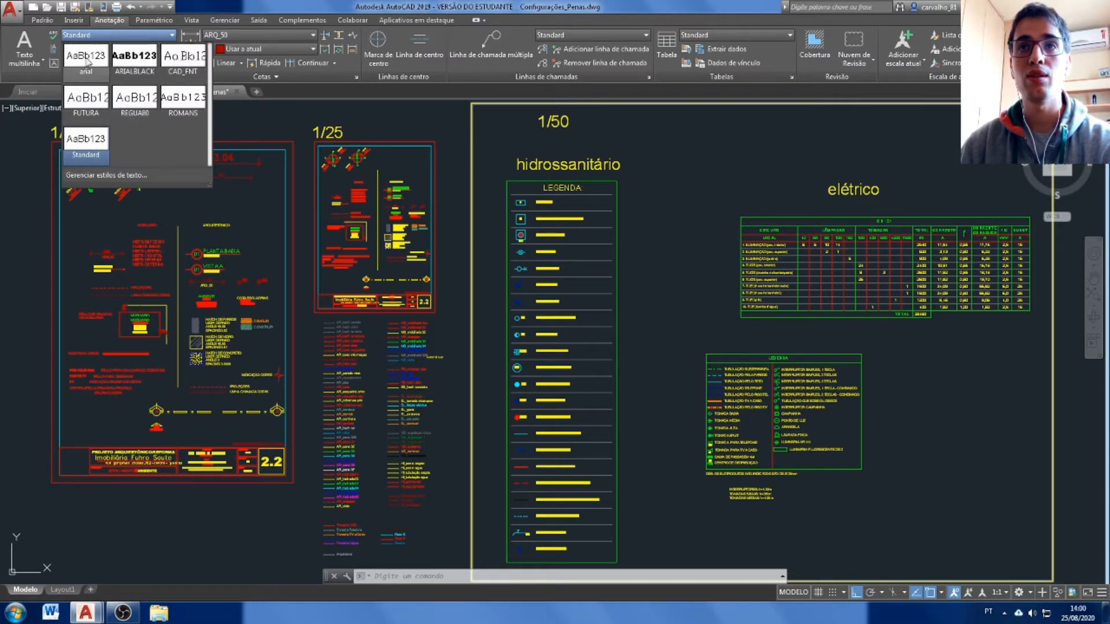
{"action": "left_click", "coordinate": [300, 118]}
{"action": "left_click", "coordinate": [42, 20]}
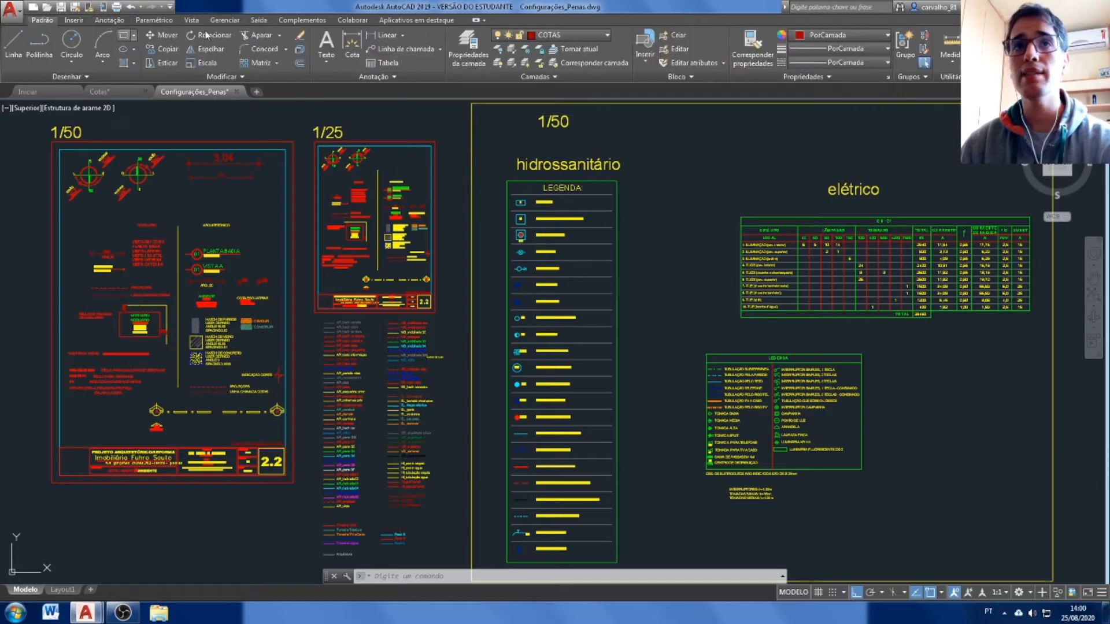
Browse the full list of layers in the Configurações_Penas drawing, checking their names and colours.
{"action": "left_click", "coordinate": [578, 36]}
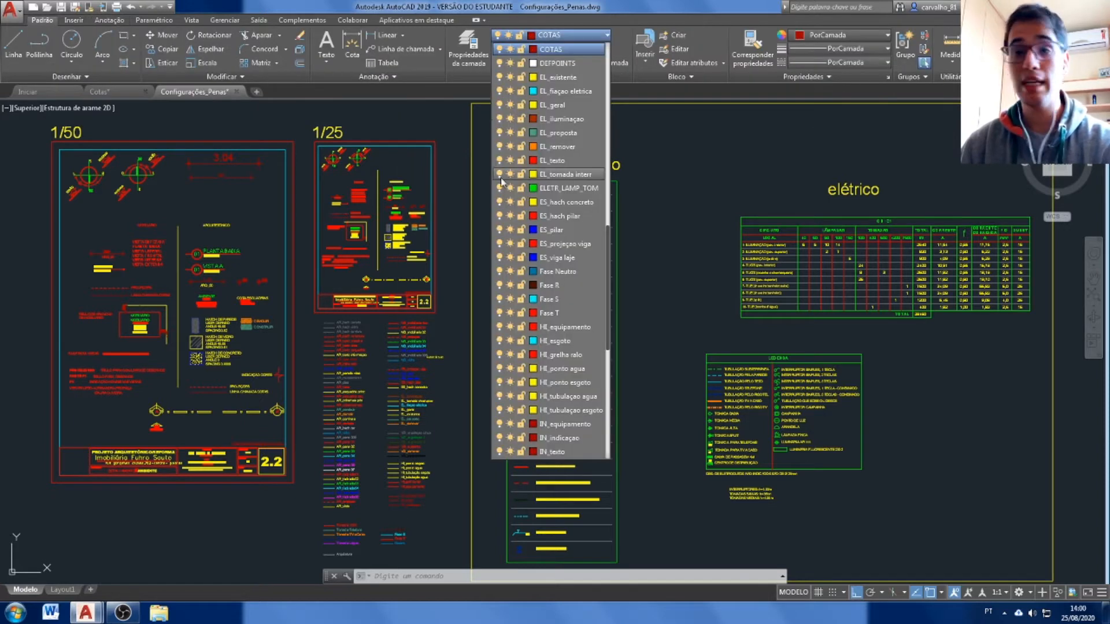
{"action": "scroll", "coordinate": [607, 274], "scroll_direction": "up", "scroll_amount": 4}
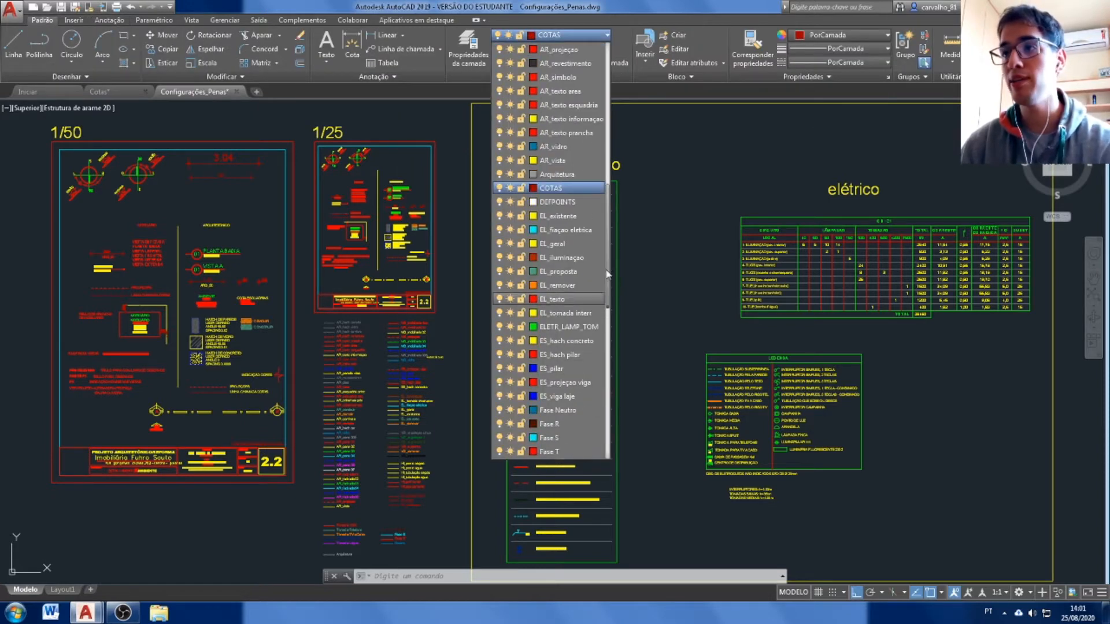
{"action": "scroll", "coordinate": [607, 275], "scroll_direction": "up", "scroll_amount": 10}
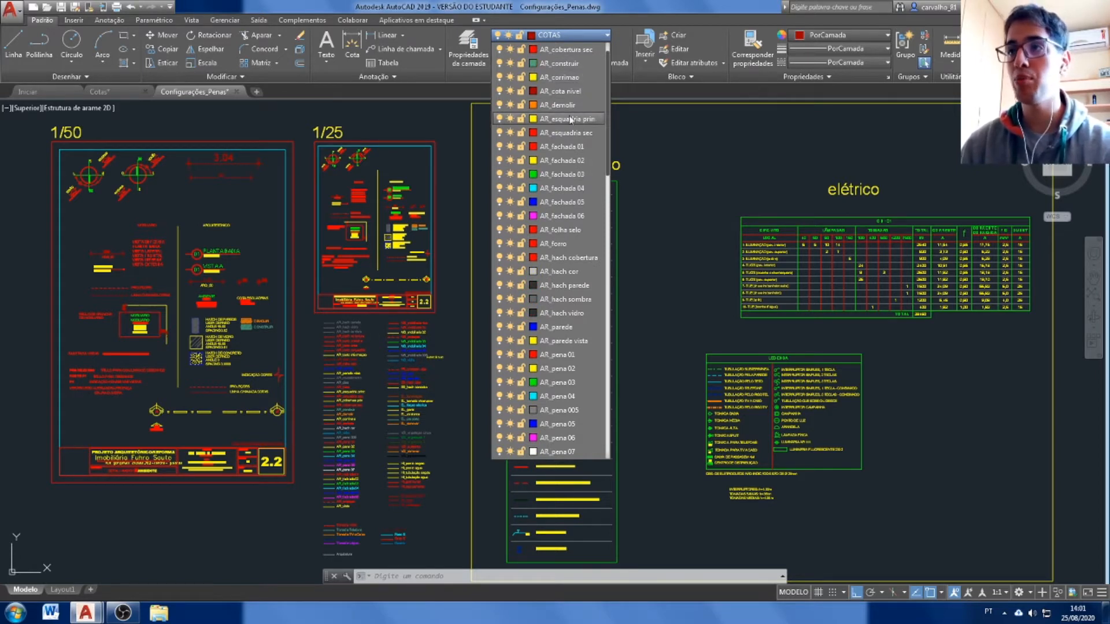
{"action": "scroll", "coordinate": [554, 347], "scroll_direction": "down", "scroll_amount": 9}
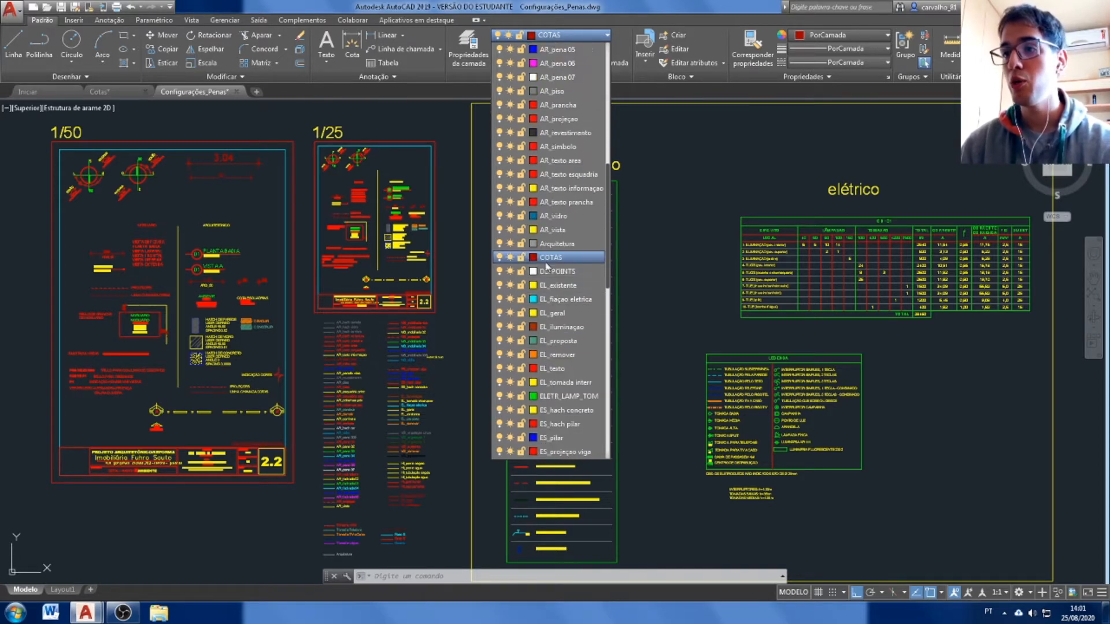
{"action": "scroll", "coordinate": [560, 347], "scroll_direction": "down", "scroll_amount": 7}
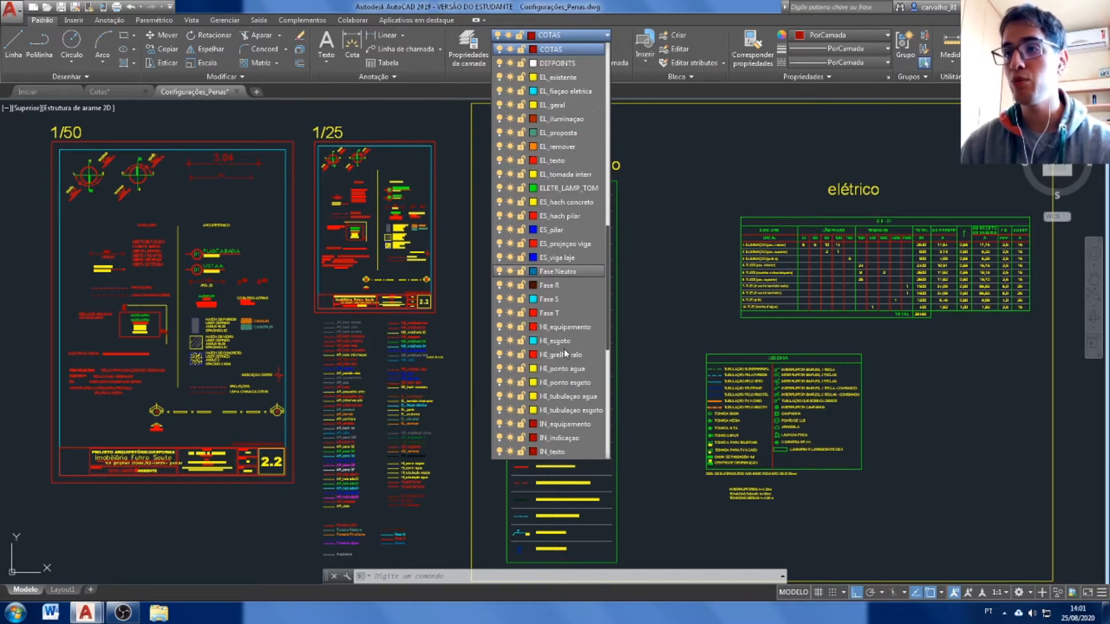
{"action": "left_click", "coordinate": [704, 181]}
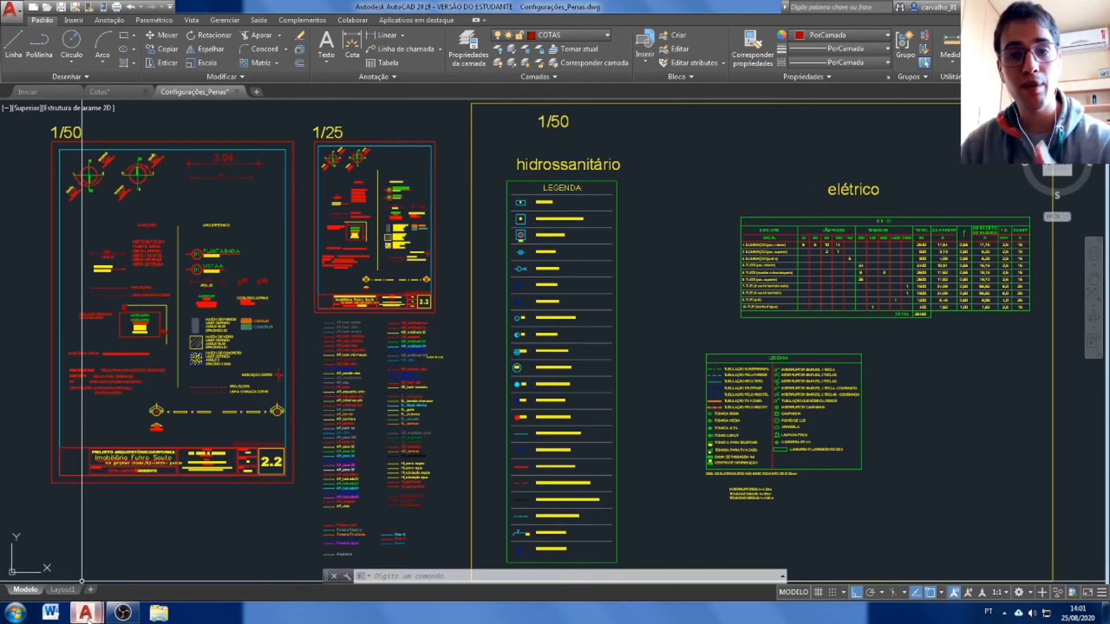
Return to the Cotas.dwg drawing and create a new layer named Texto in an enlarged layer properties manager.
{"action": "mouse_move", "coordinate": [86, 614]}
{"action": "left_click", "coordinate": [75, 555]}
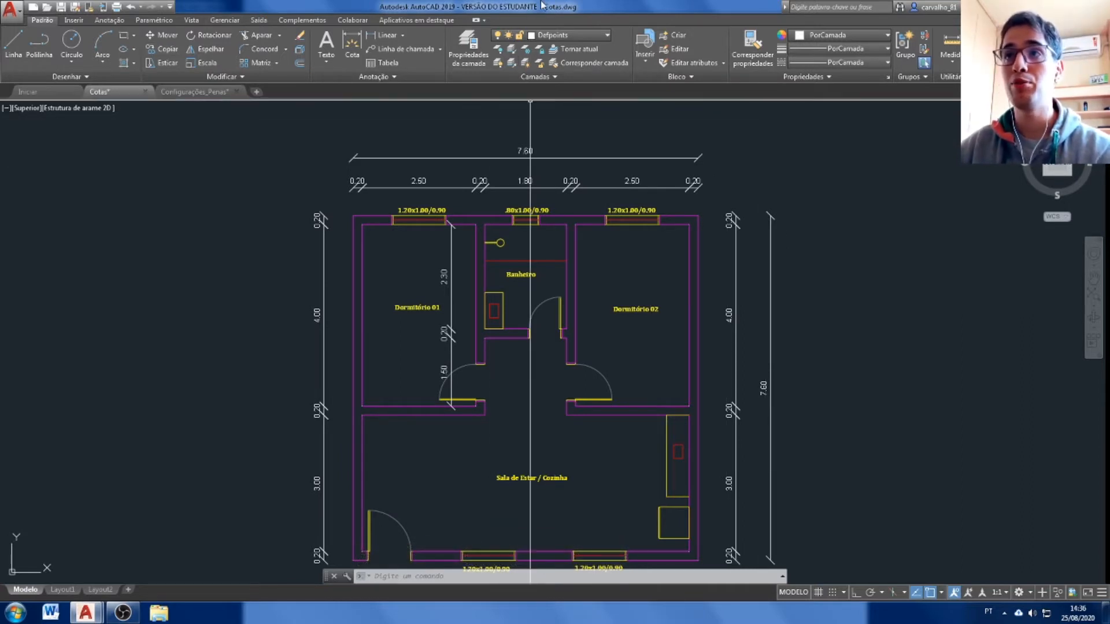
{"action": "left_click", "coordinate": [474, 56]}
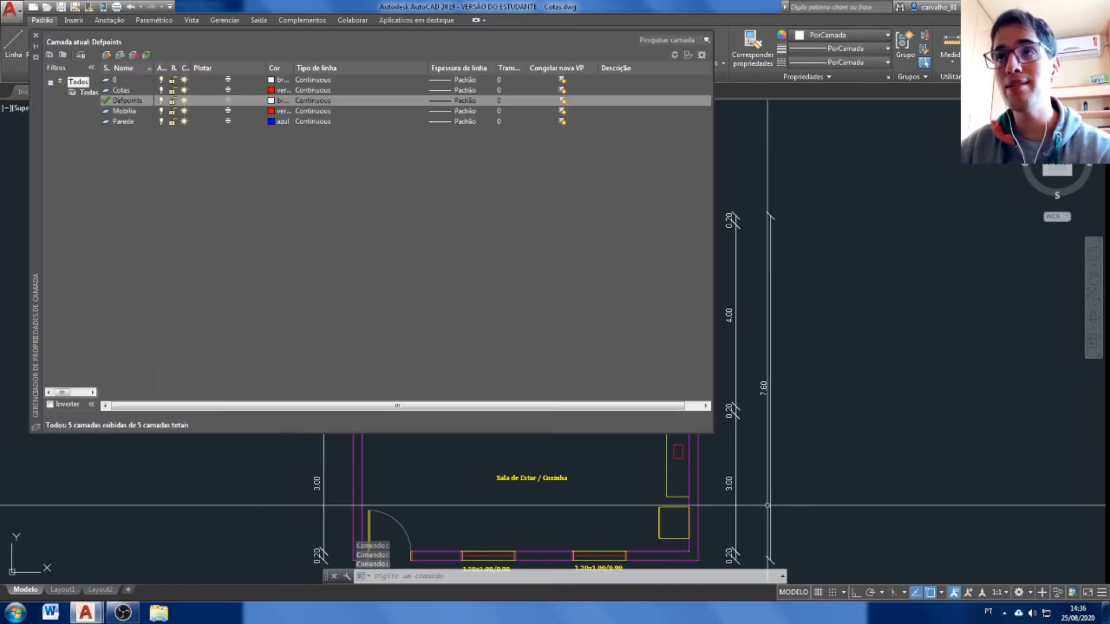
{"action": "left_click_drag", "start_coordinate": [712, 433], "coordinate": [828, 516]}
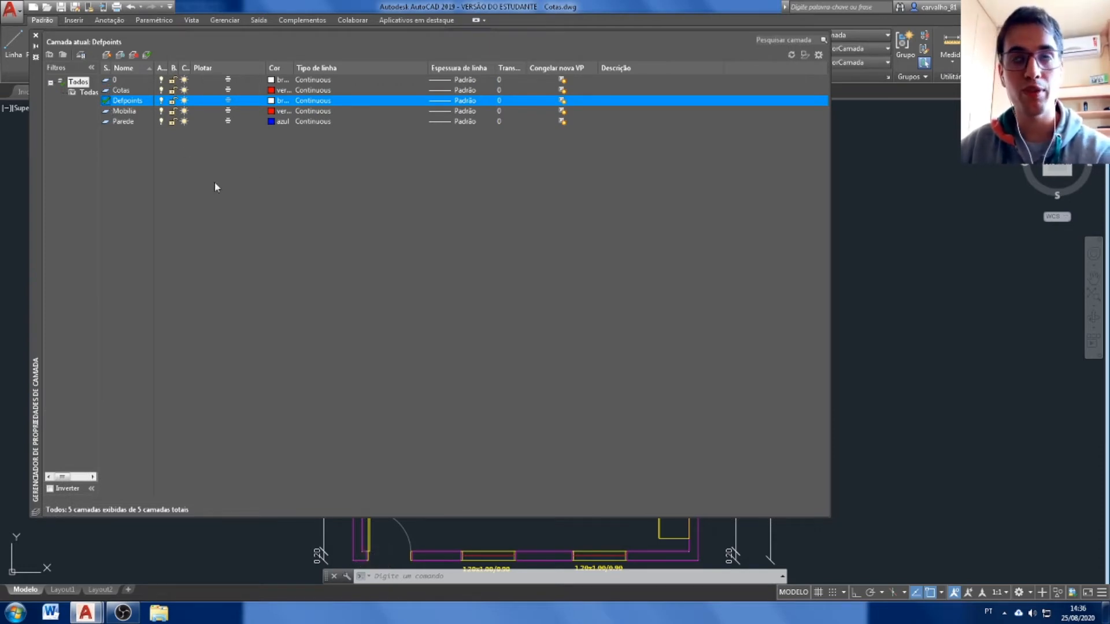
{"action": "left_click", "coordinate": [108, 56]}
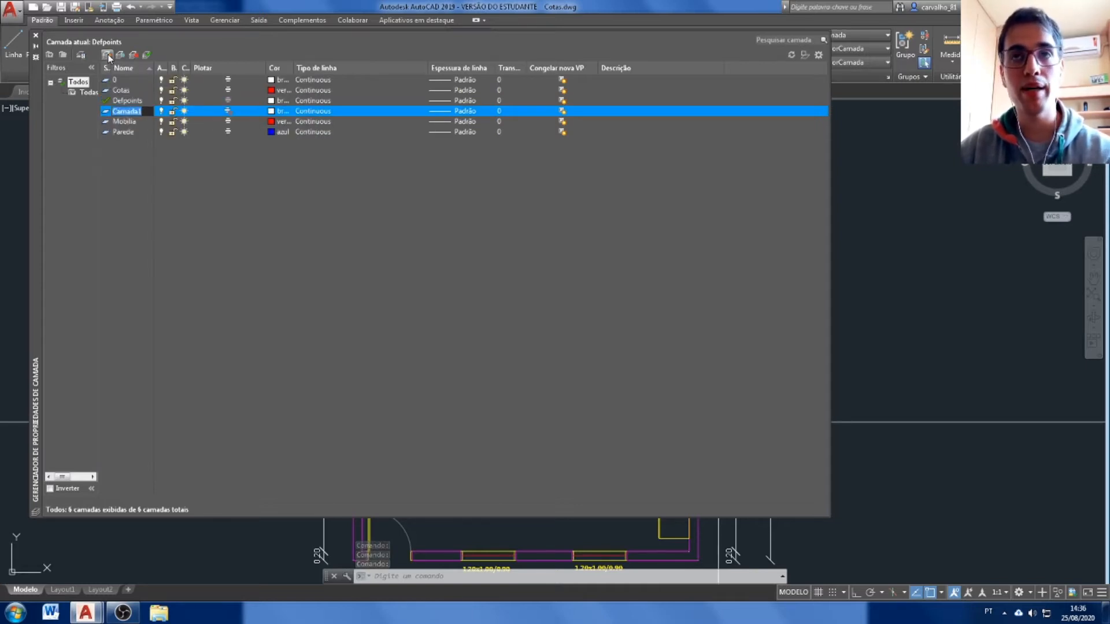
{"action": "type", "text": "Texto"}
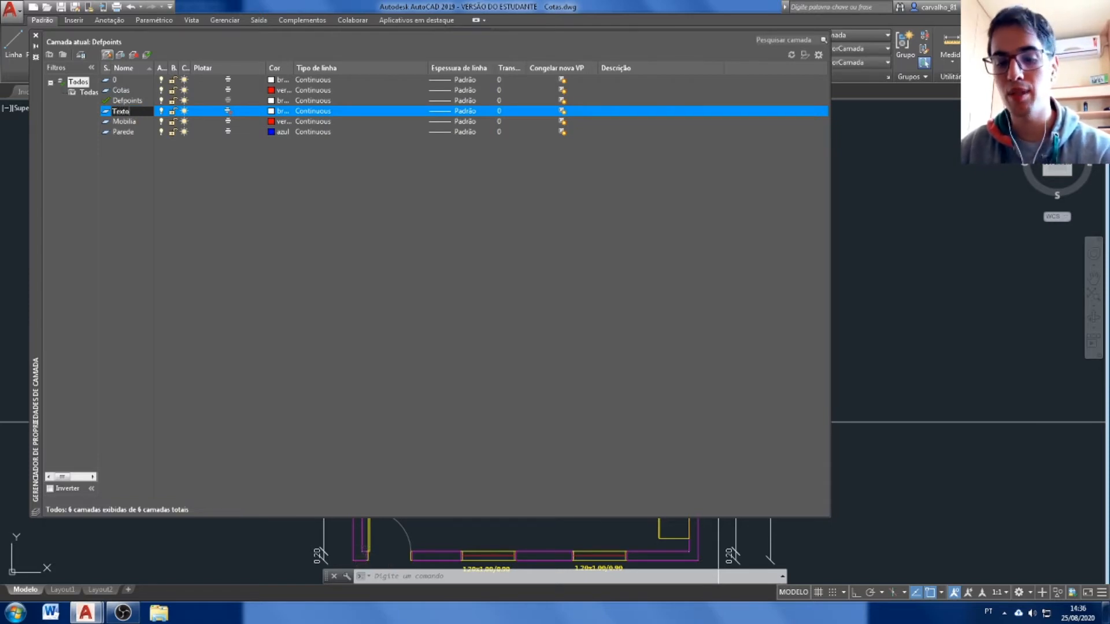
{"action": "key", "text": "Return"}
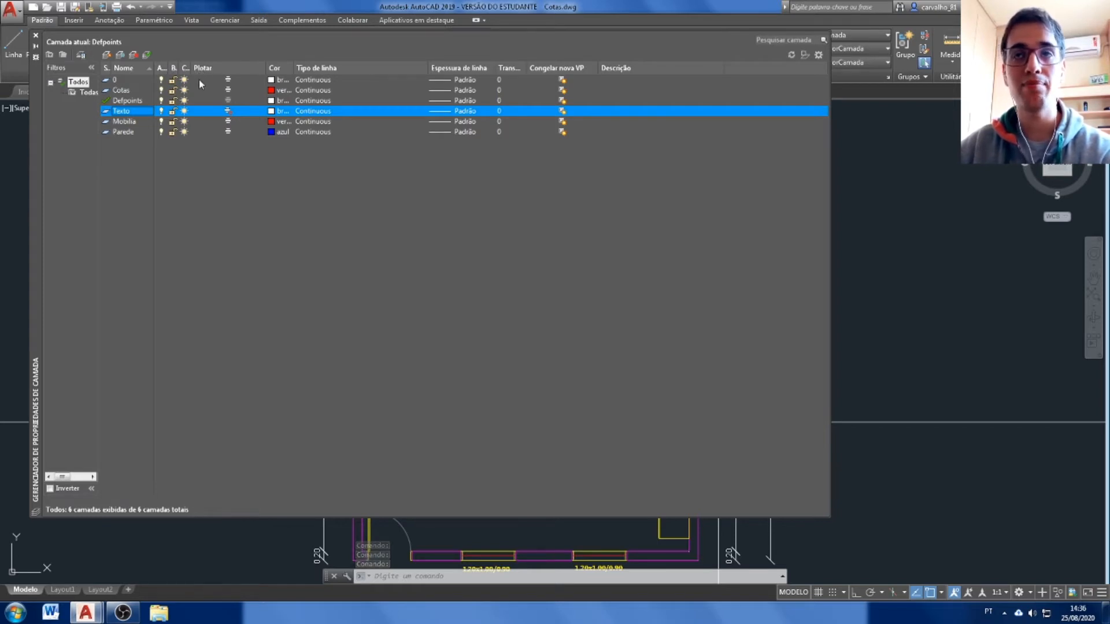
Set the colour of the Texto layer to yellow (amarelo), index colour 2.
{"action": "left_click", "coordinate": [230, 111]}
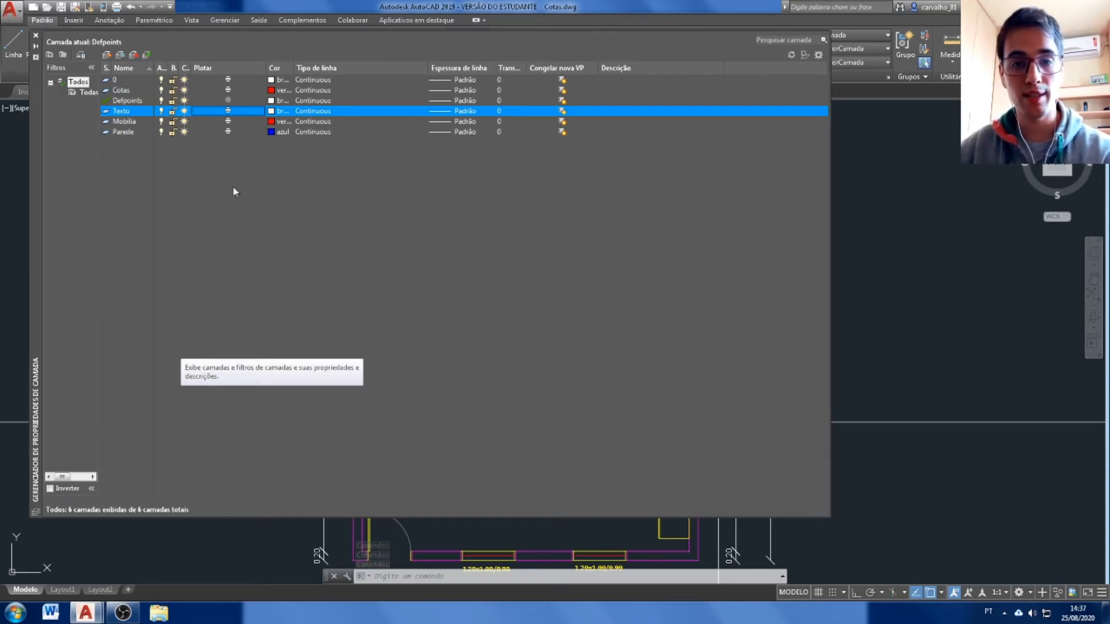
{"action": "left_click", "coordinate": [231, 131]}
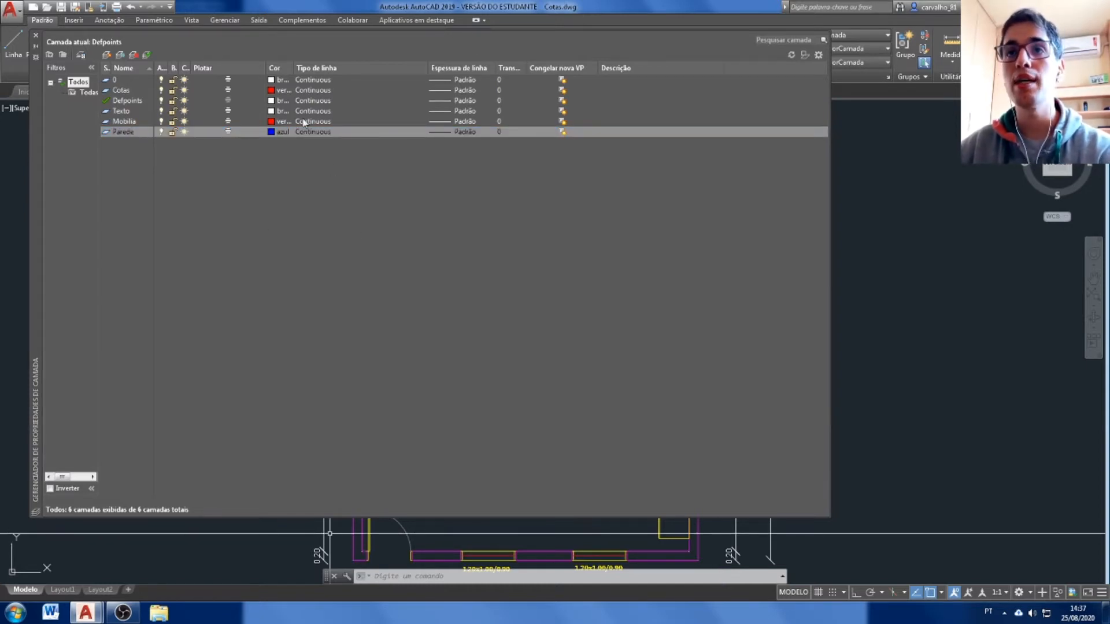
{"action": "left_click", "coordinate": [186, 111]}
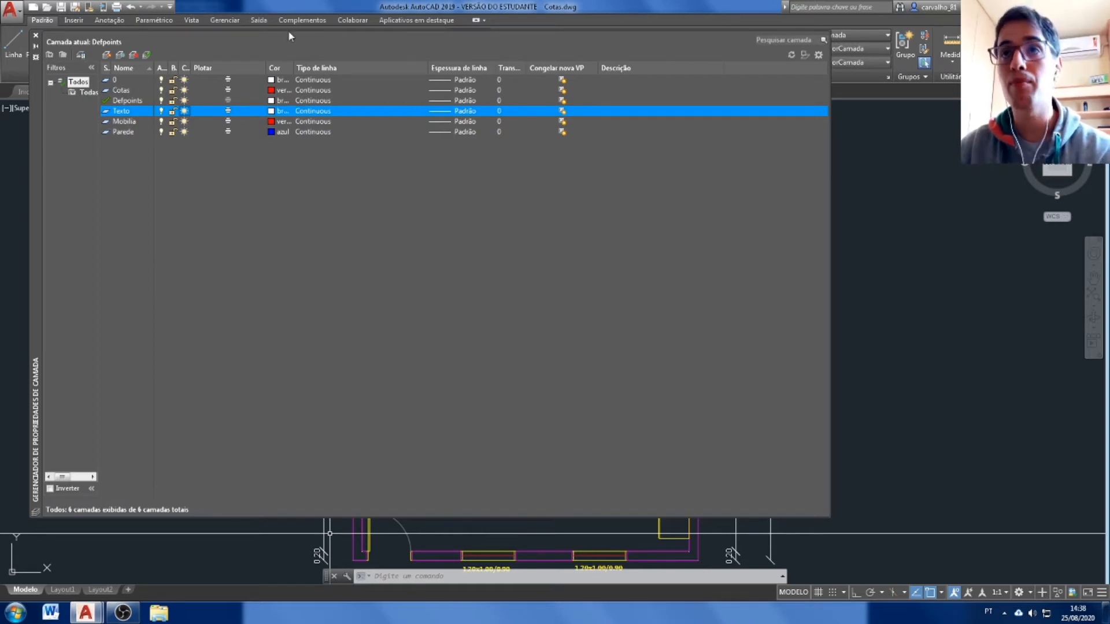
{"action": "left_click", "coordinate": [276, 111]}
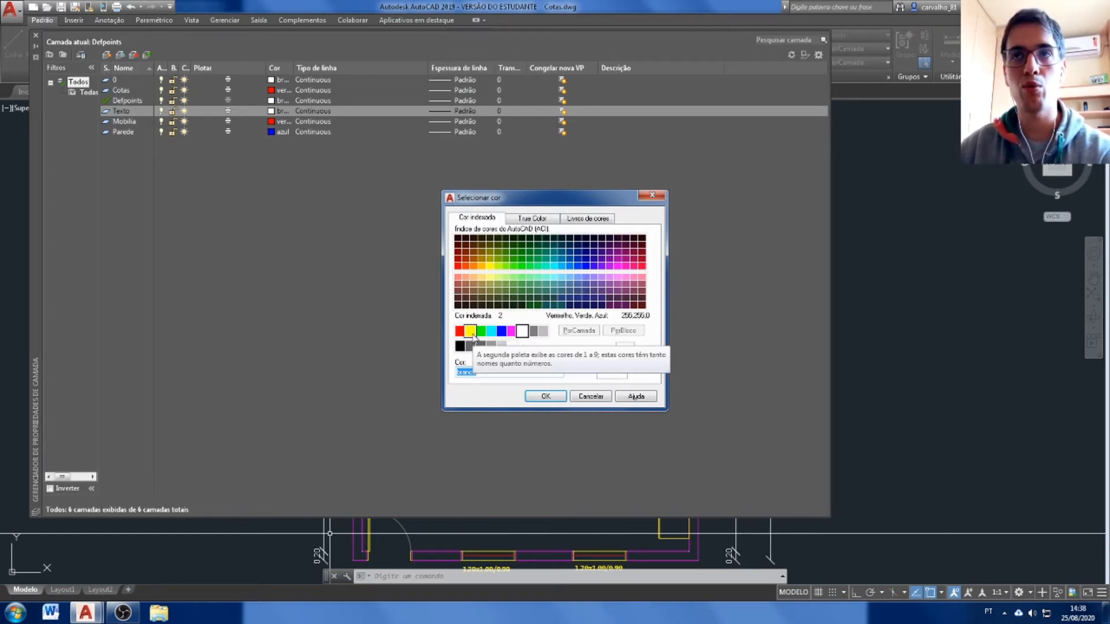
{"action": "left_click", "coordinate": [470, 331]}
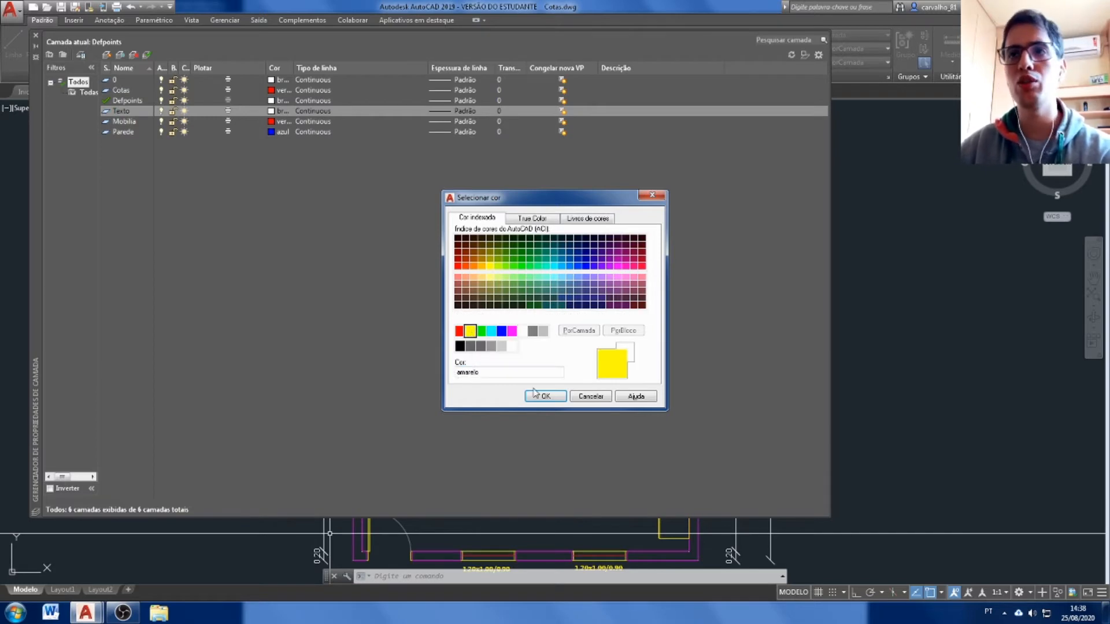
{"action": "left_click", "coordinate": [543, 401]}
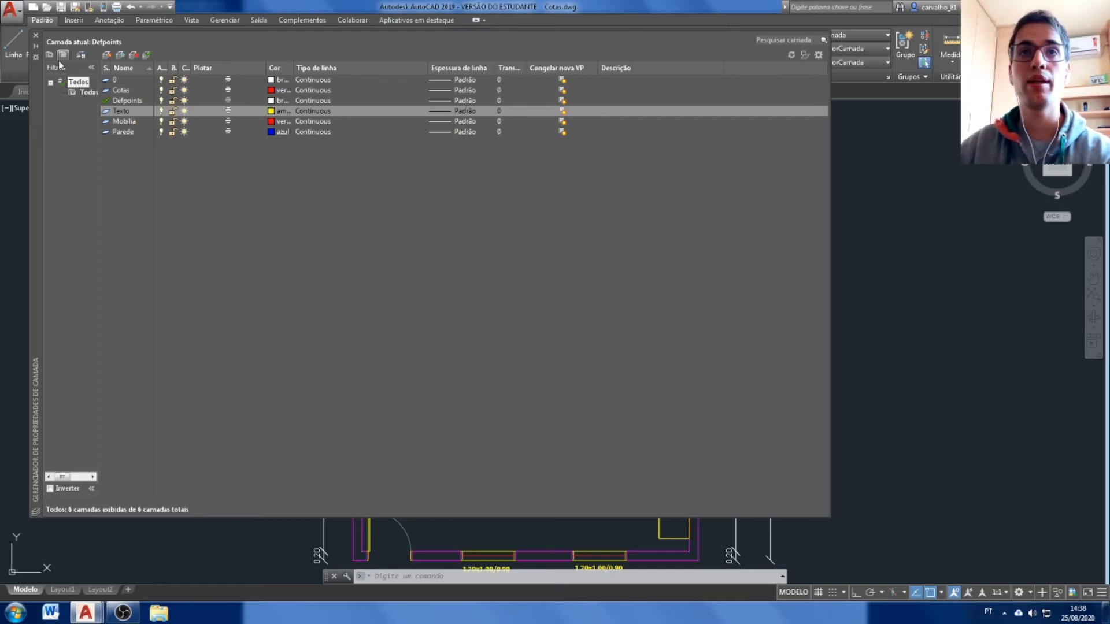
Widen the colour column of the layer list to show full colour names, and close the layer properties manager.
{"action": "left_click_drag", "start_coordinate": [294, 66], "coordinate": [339, 67]}
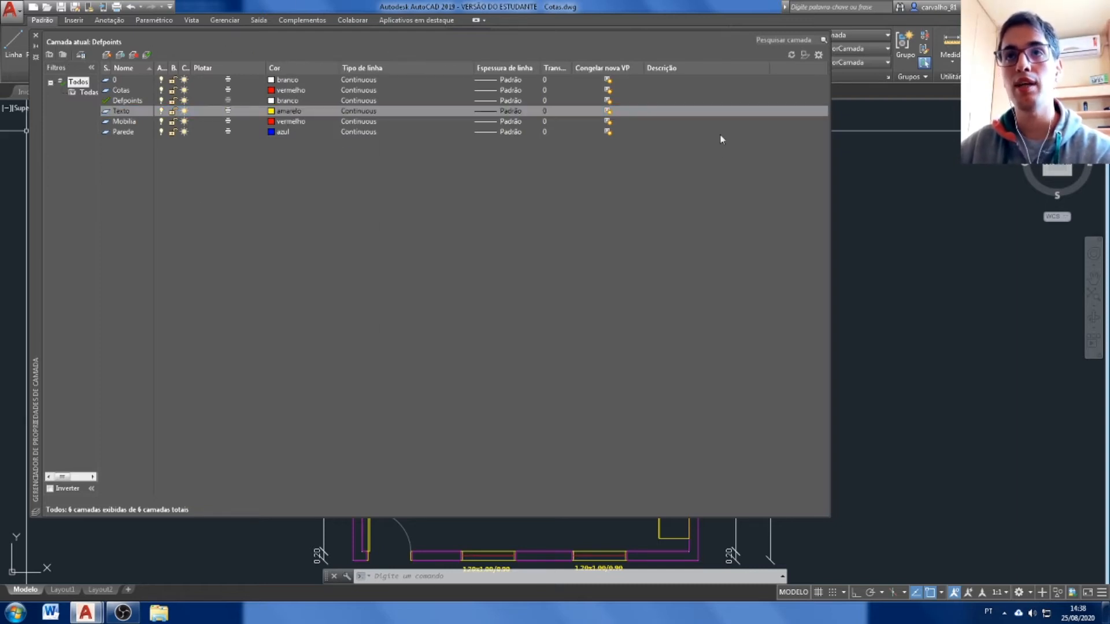
{"action": "left_click", "coordinate": [223, 237]}
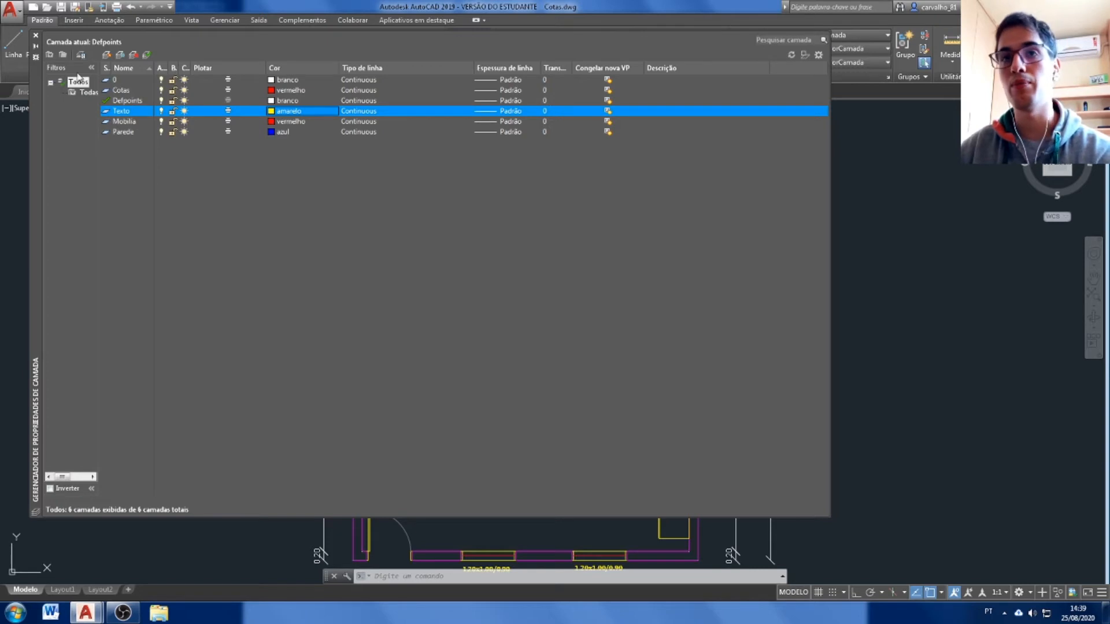
{"action": "left_click", "coordinate": [36, 38]}
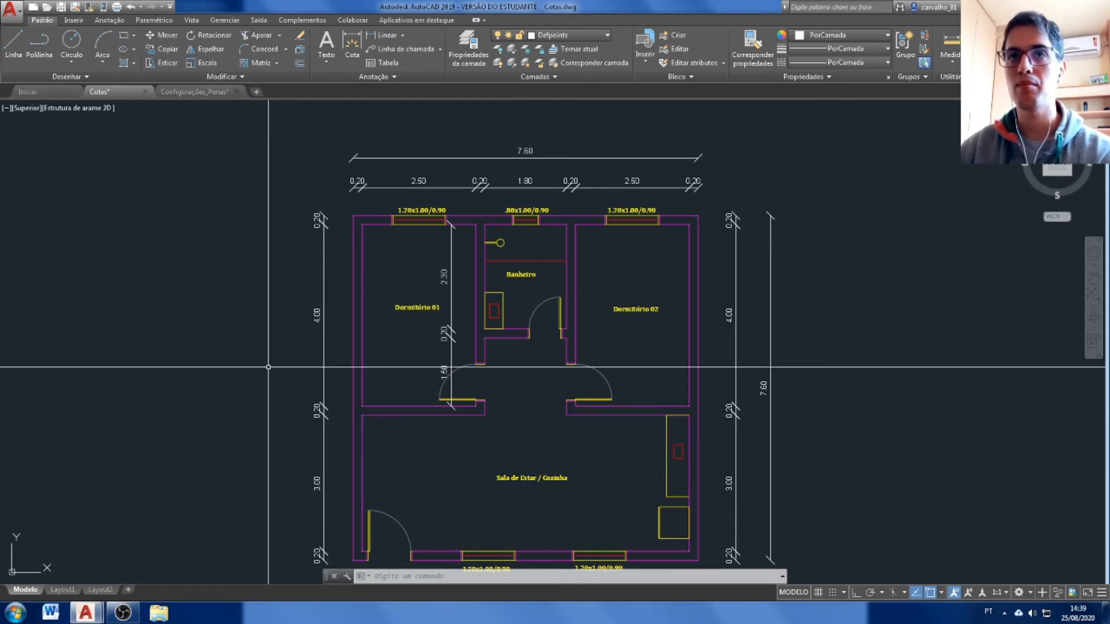
{"action": "scroll", "coordinate": [474, 353], "scroll_direction": "down", "scroll_amount": 2}
{"action": "scroll", "coordinate": [508, 520], "scroll_direction": "up", "scroll_amount": 2}
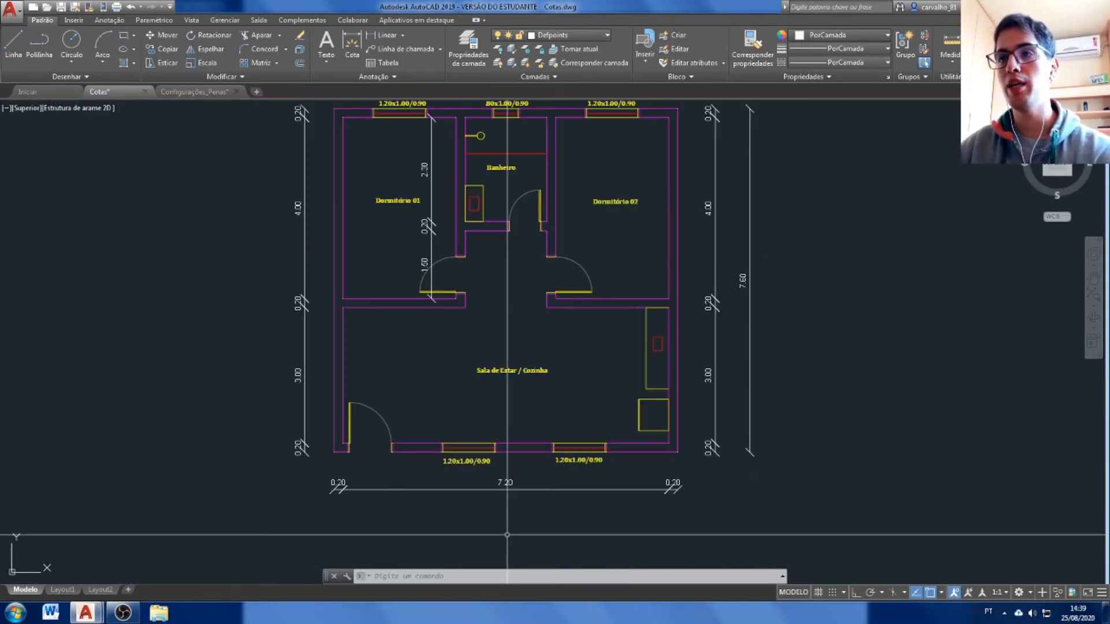
{"action": "scroll", "coordinate": [507, 535], "scroll_direction": "down", "scroll_amount": 2}
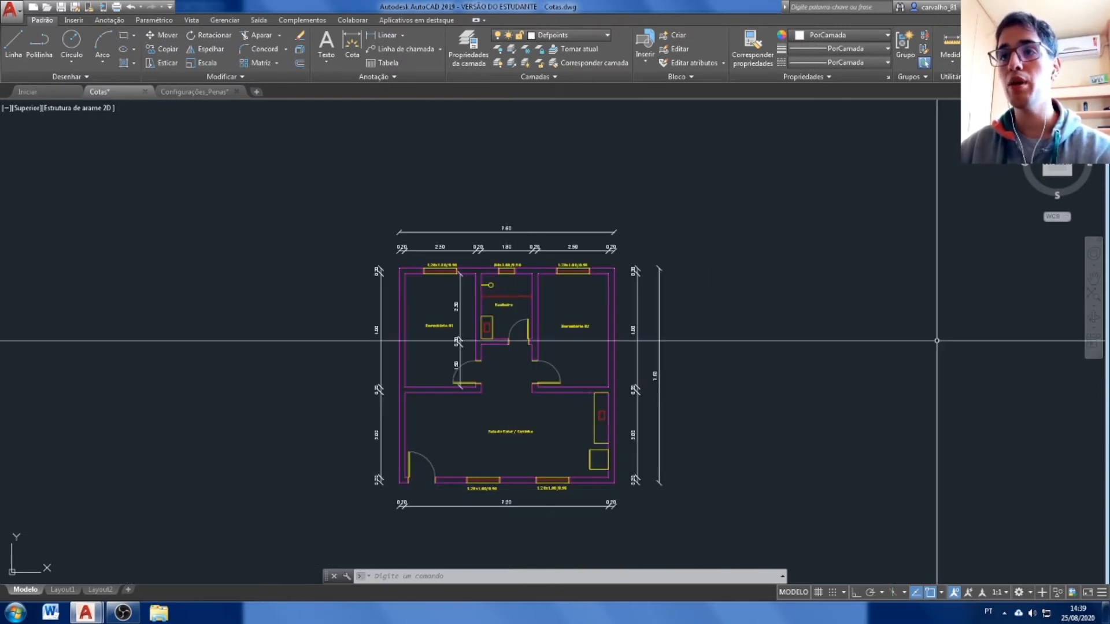
{"action": "left_click", "coordinate": [783, 184]}
{"action": "left_click", "coordinate": [280, 537]}
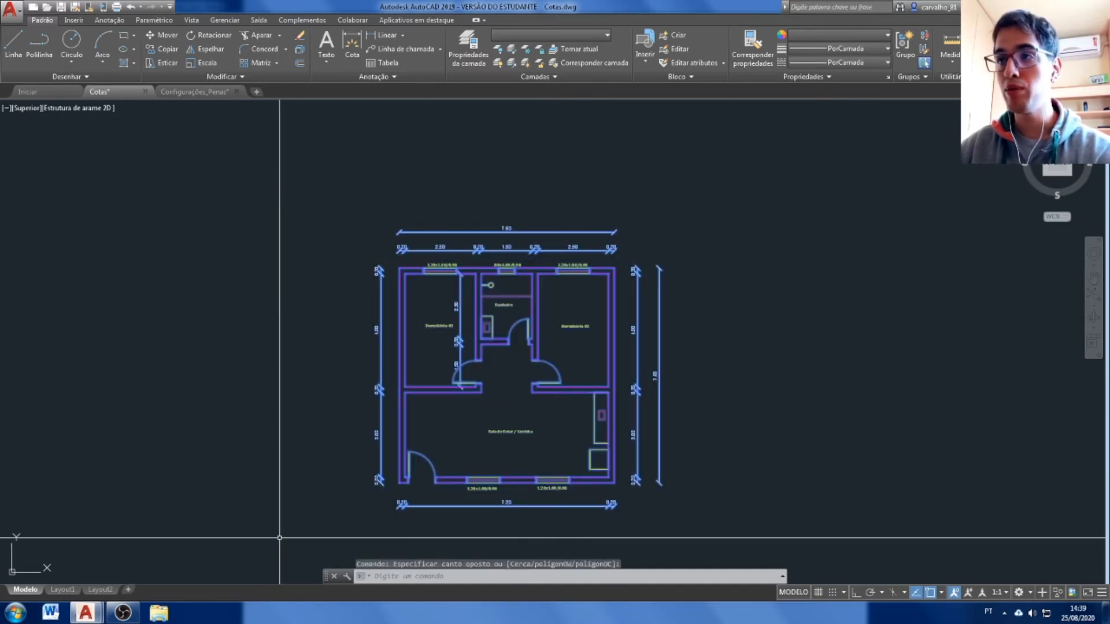
{"action": "left_click", "coordinate": [552, 35]}
{"action": "left_click", "coordinate": [539, 46]}
{"action": "left_click", "coordinate": [575, 397]}
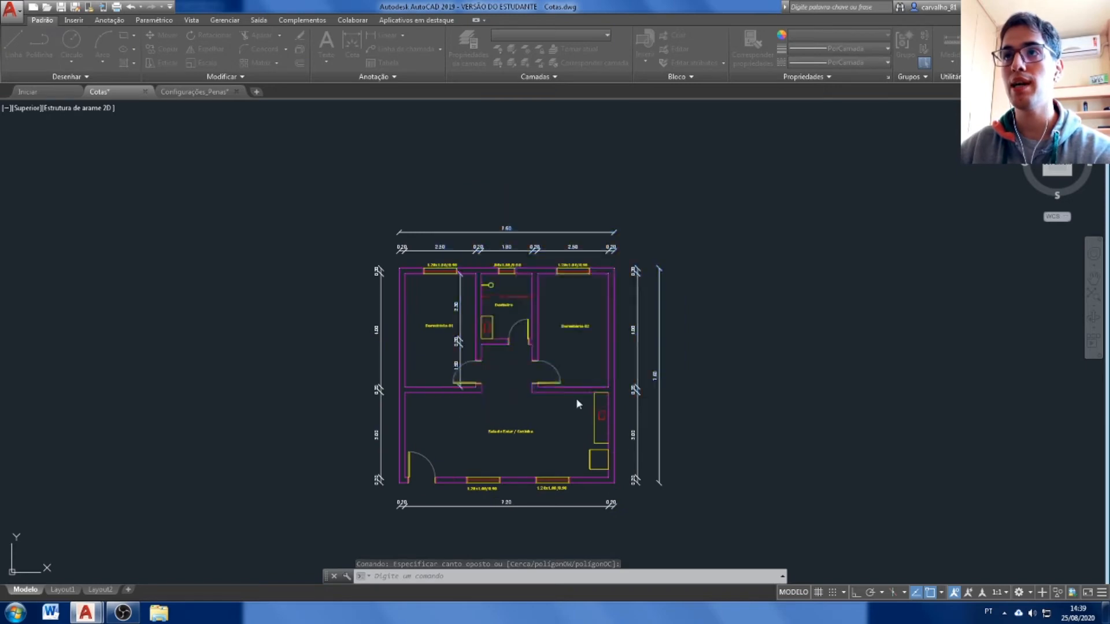
{"action": "left_click", "coordinate": [578, 35]}
{"action": "left_click", "coordinate": [538, 49]}
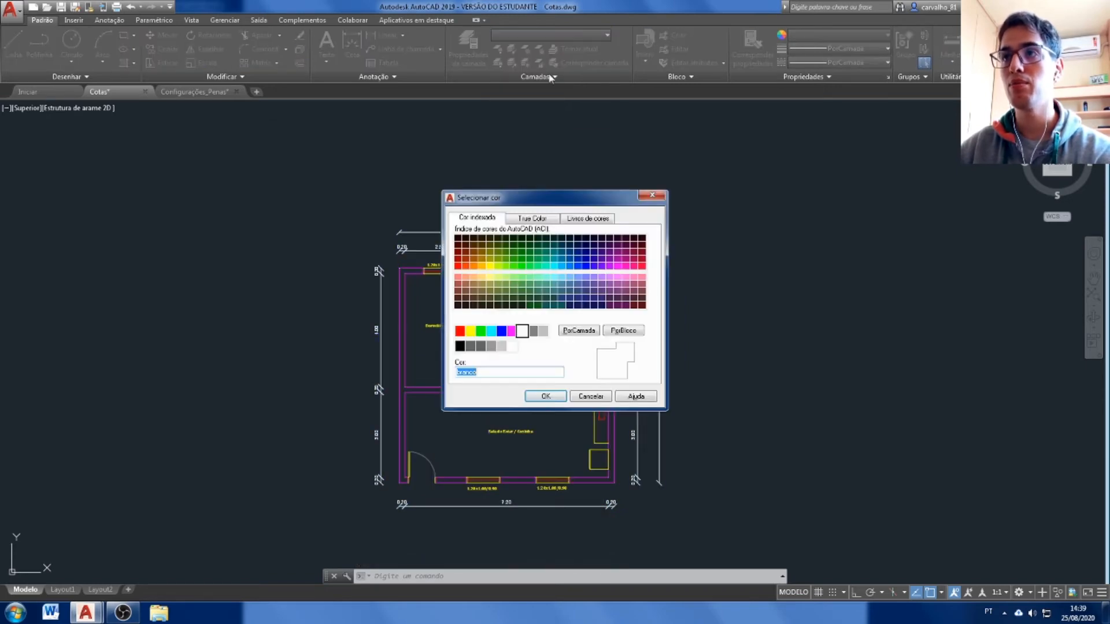
{"action": "key", "text": "Escape"}
{"action": "key", "text": "Escape"}
{"action": "left_click", "coordinate": [700, 179]}
{"action": "key", "text": "Escape"}
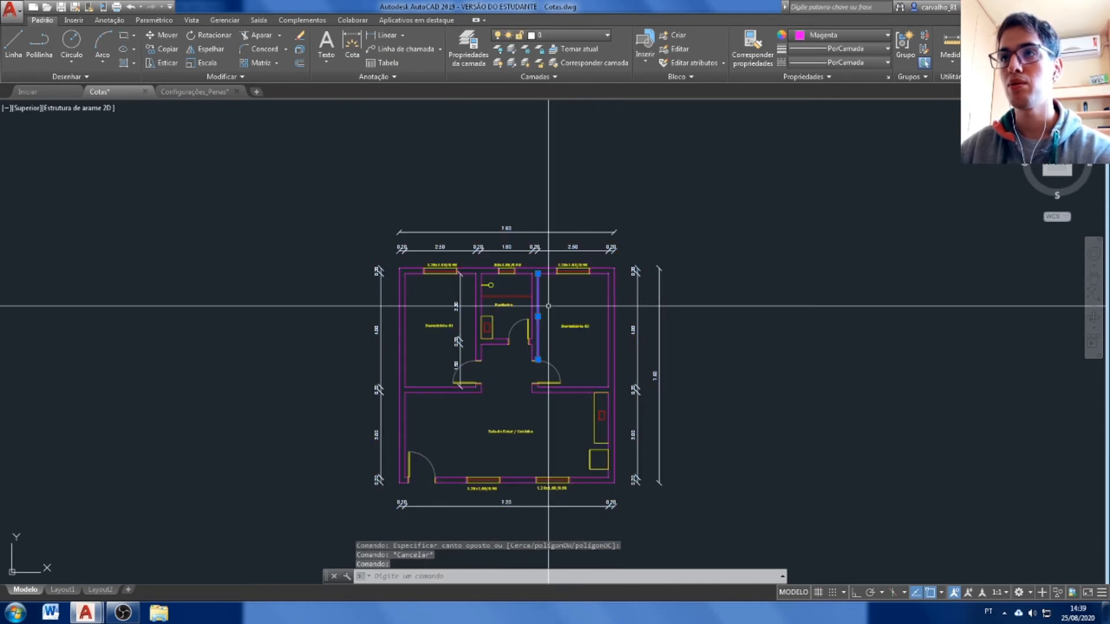
{"action": "left_click", "coordinate": [527, 274]}
{"action": "key", "text": "Escape"}
Move all objects of the floor plan, including the dimensions, to layer 0.
{"action": "left_click", "coordinate": [736, 189]}
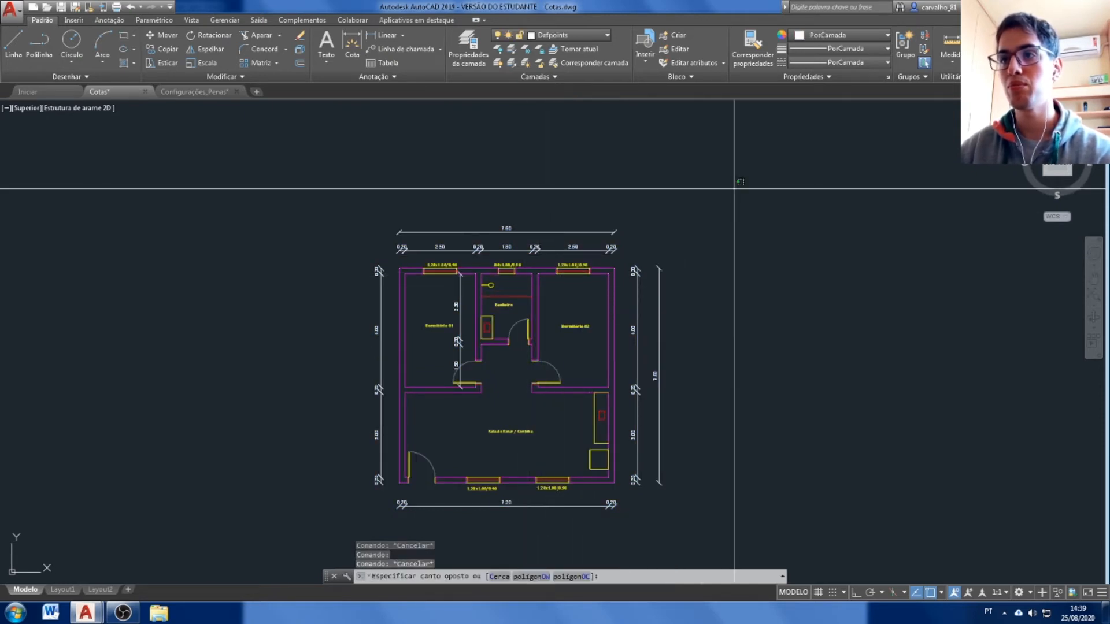
{"action": "left_click", "coordinate": [319, 531]}
{"action": "left_click", "coordinate": [607, 37]}
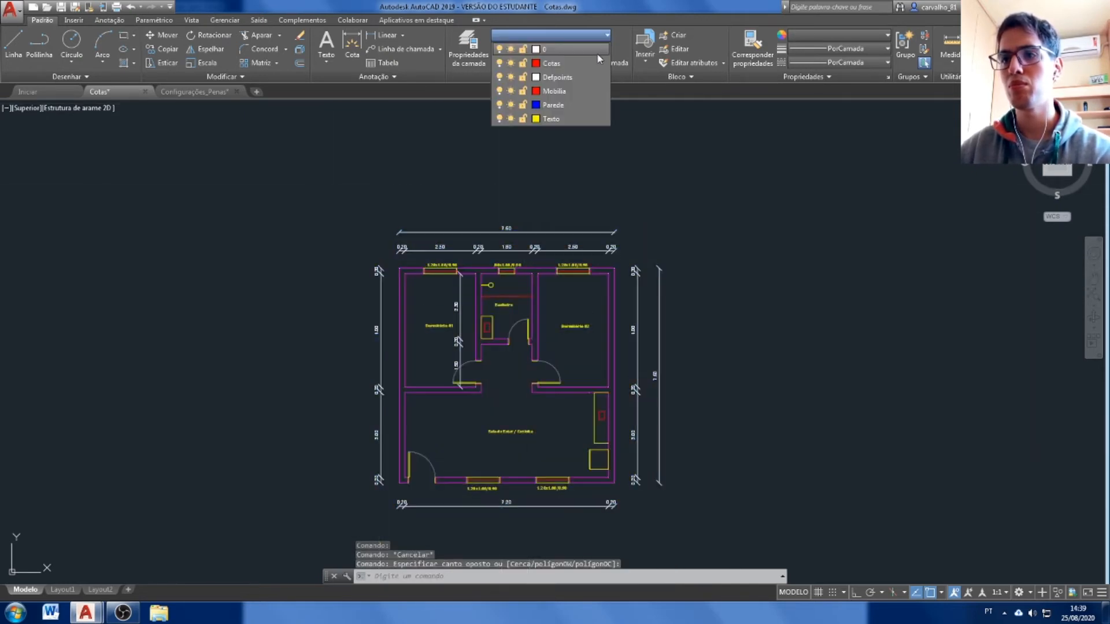
{"action": "left_click", "coordinate": [596, 53]}
{"action": "key", "text": "Escape"}
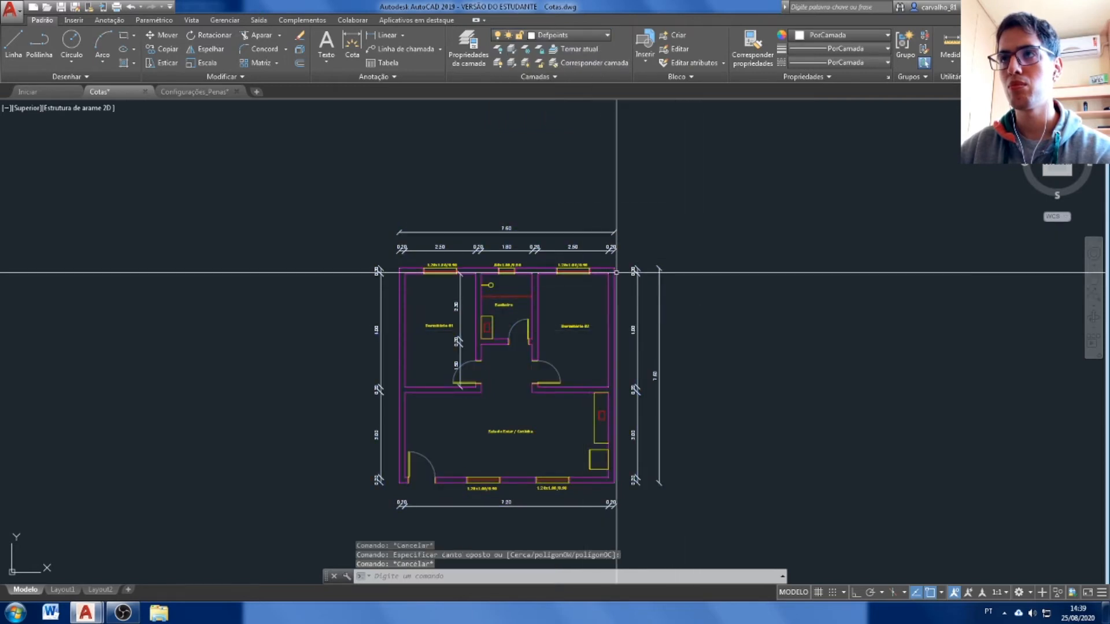
Set the colour of the entire floor plan to PorCamada, and undo that colour change.
{"action": "left_click", "coordinate": [611, 290]}
{"action": "left_click", "coordinate": [584, 305]}
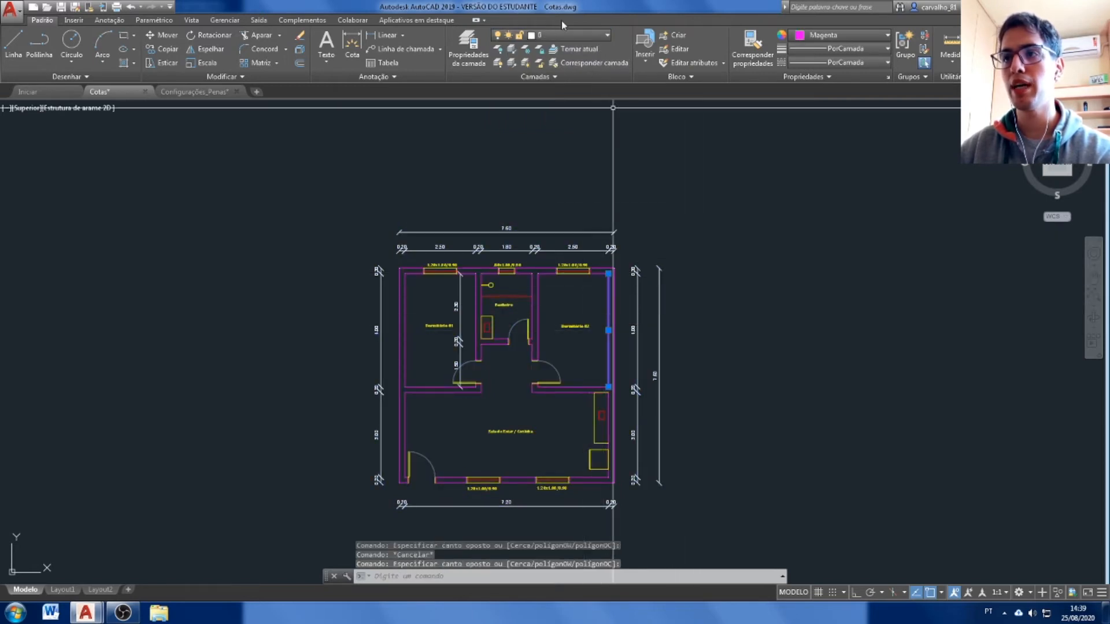
{"action": "left_click", "coordinate": [730, 146]}
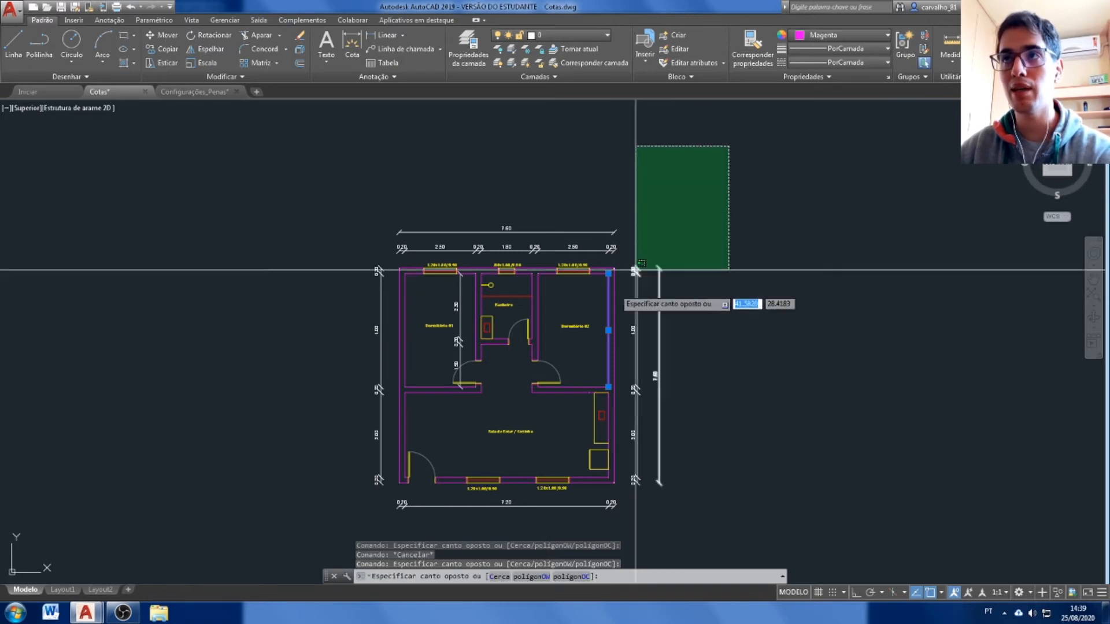
{"action": "left_click", "coordinate": [315, 531]}
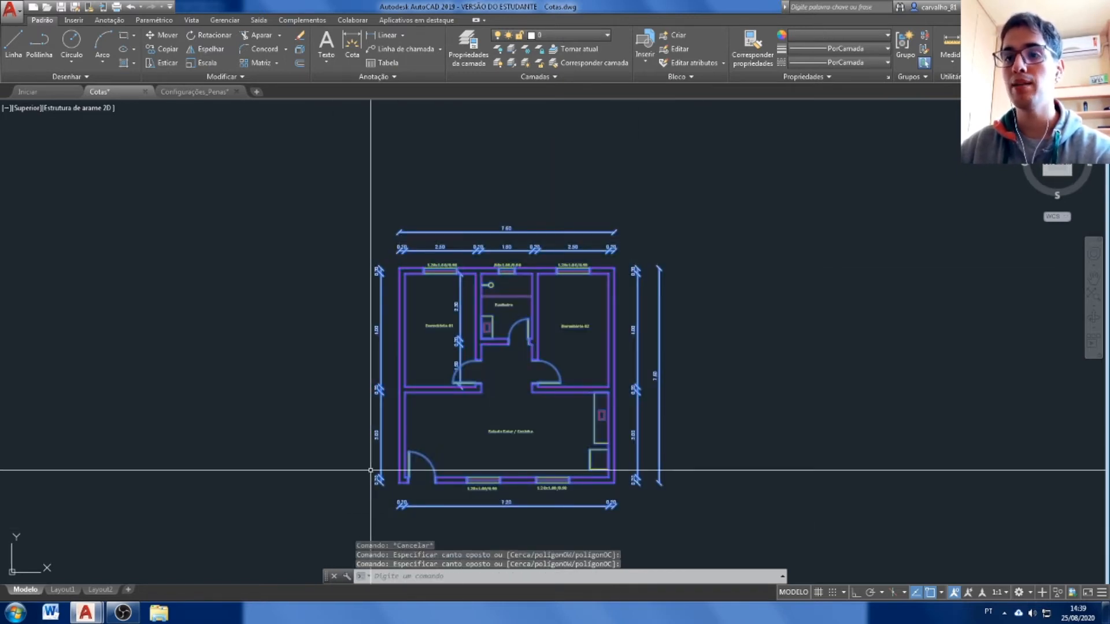
{"action": "left_click", "coordinate": [820, 38]}
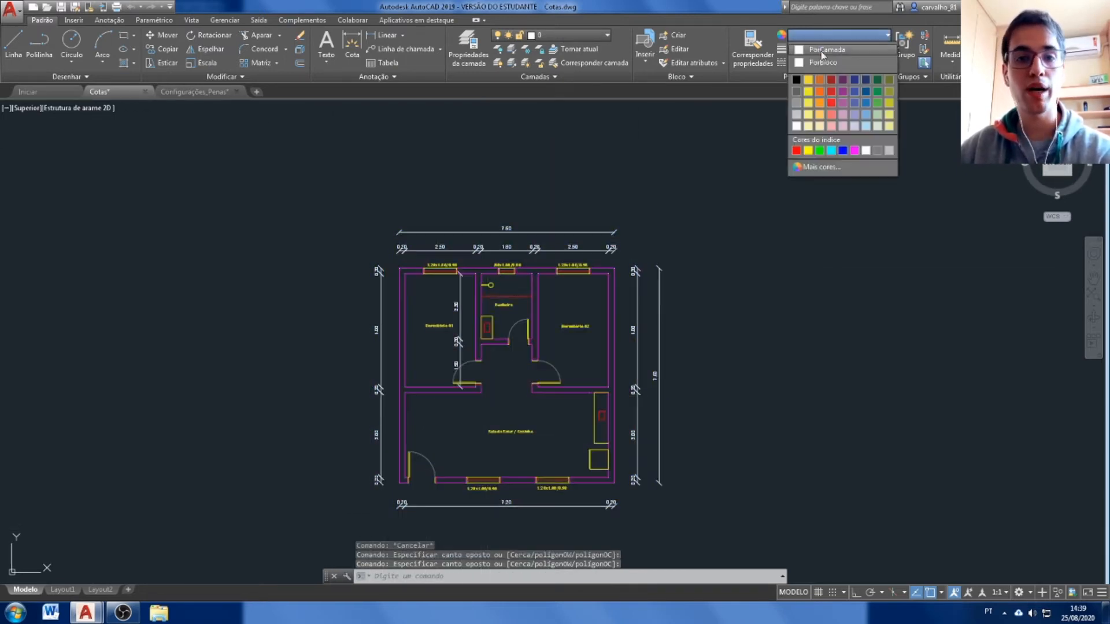
{"action": "left_click", "coordinate": [821, 50]}
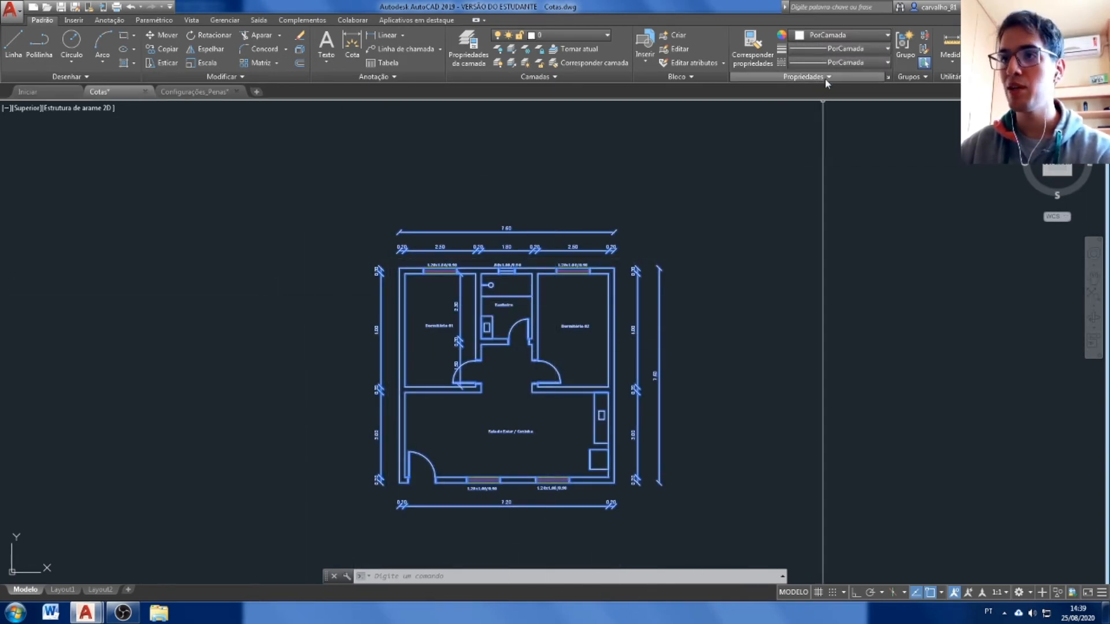
{"action": "left_click", "coordinate": [840, 36]}
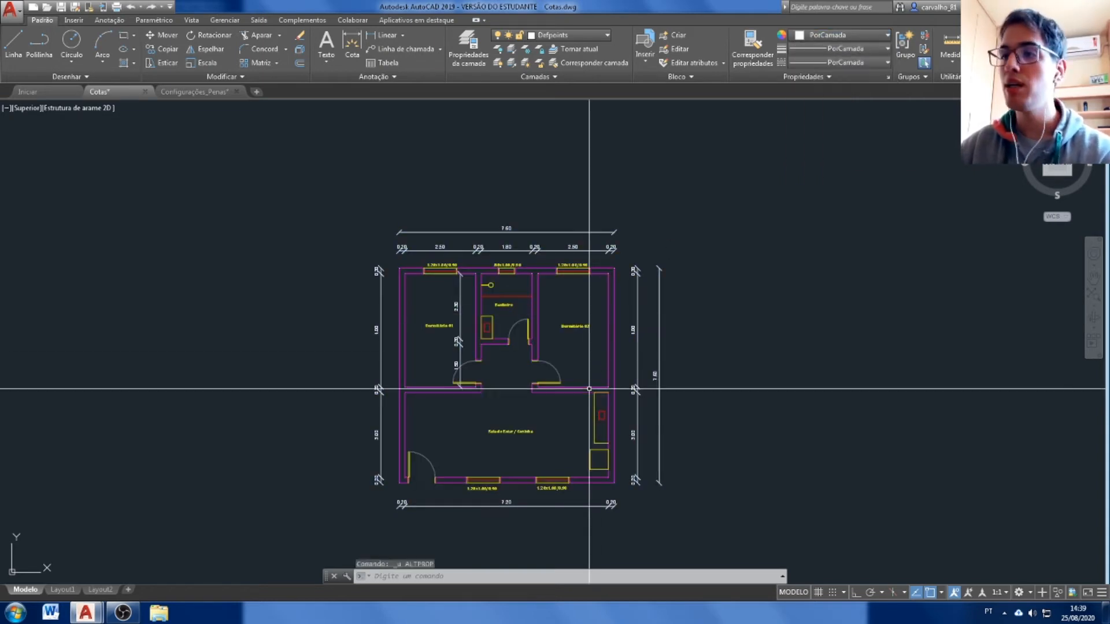
Check the layer and colour of the outer-side wall line in Dormitório 02, and clear the selection.
{"action": "left_click", "coordinate": [611, 331]}
{"action": "left_click", "coordinate": [603, 330]}
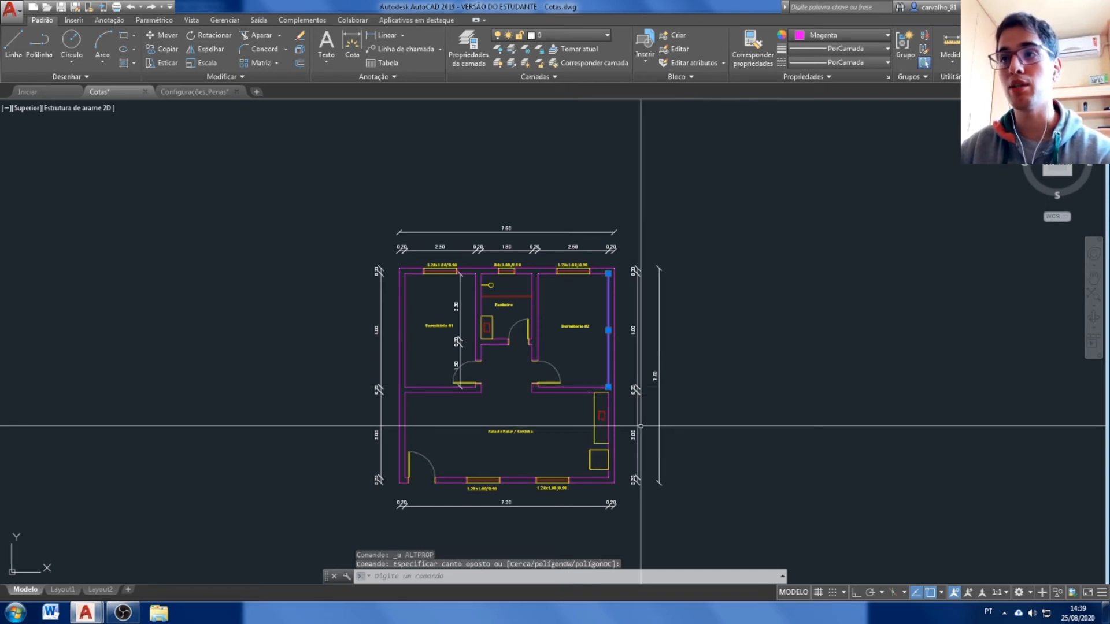
{"action": "key", "text": "Escape"}
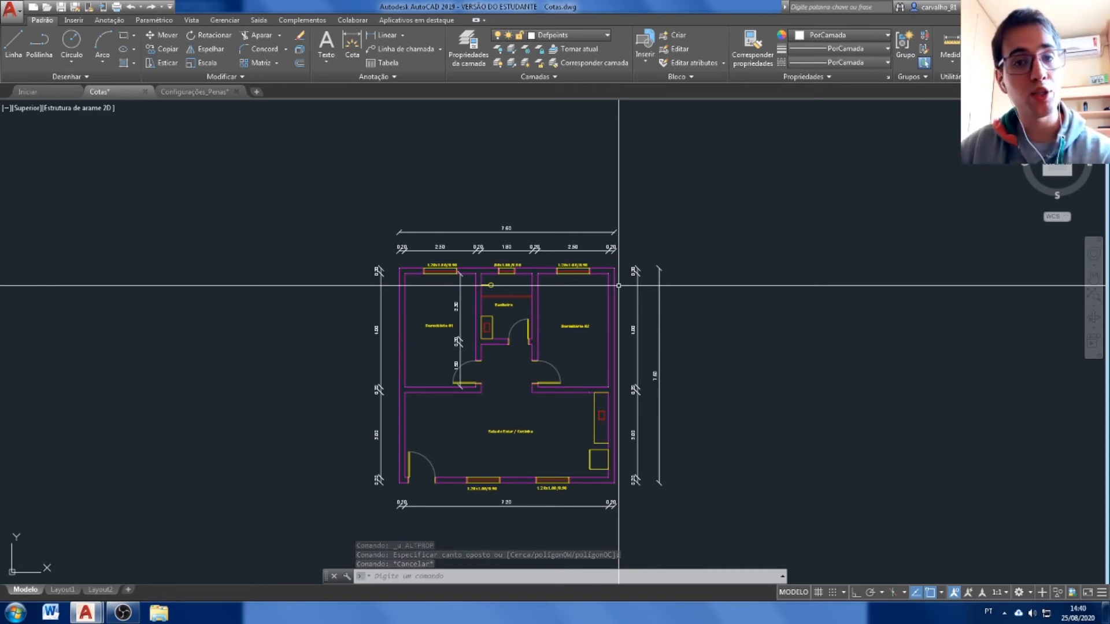
Select the whole floor plan with its dimensions and texts, and assign it to layer 0.
{"action": "scroll", "coordinate": [727, 156], "scroll_direction": "down", "scroll_amount": 2}
{"action": "left_click", "coordinate": [727, 147]}
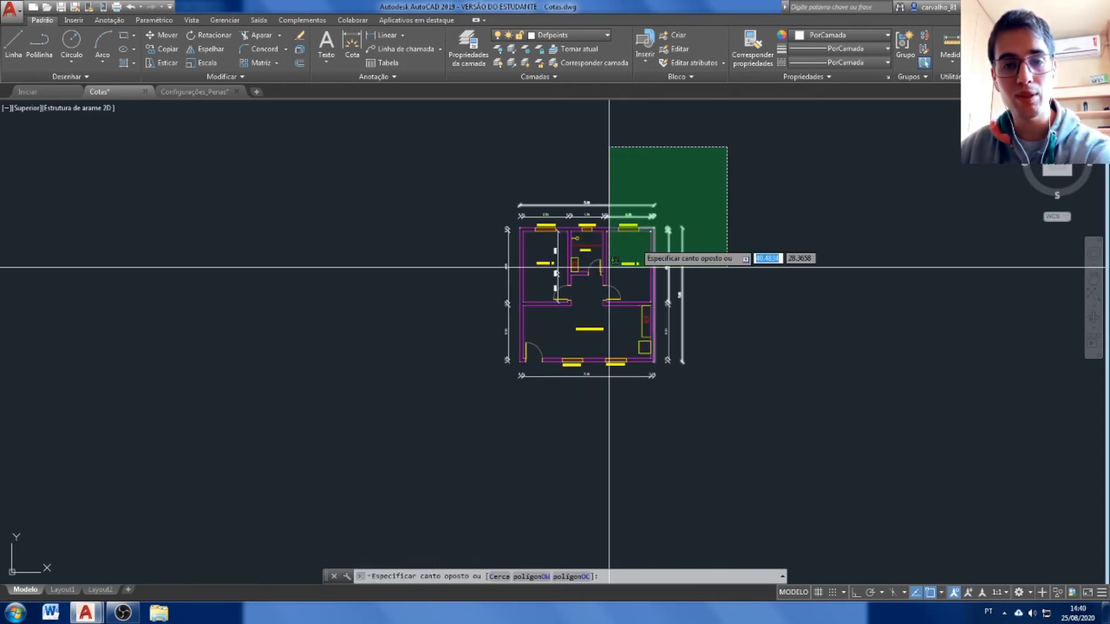
{"action": "left_click", "coordinate": [476, 376]}
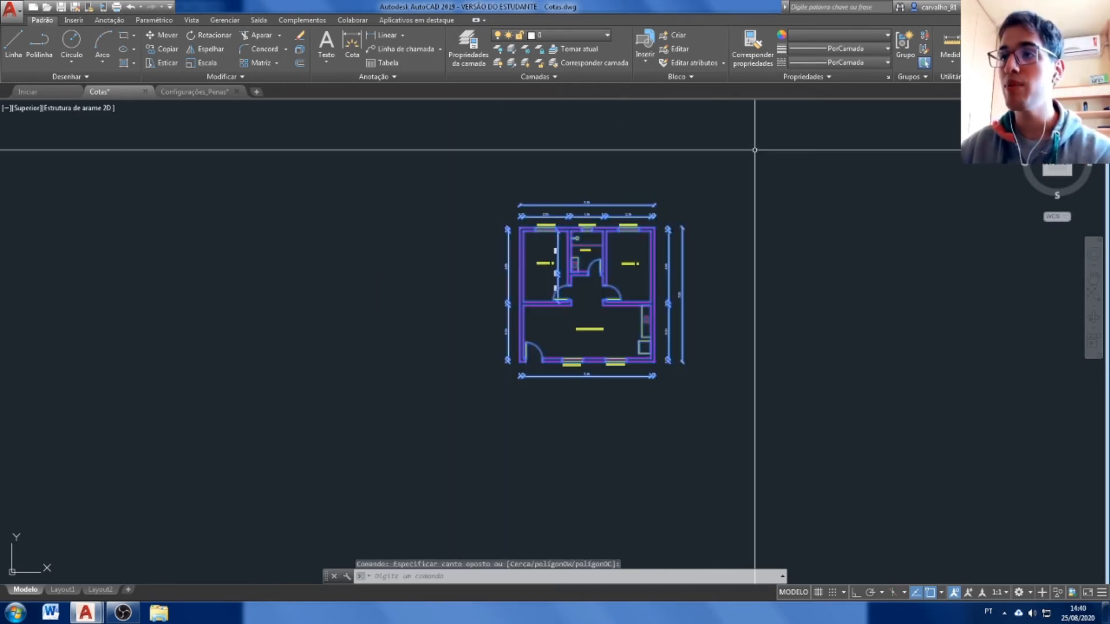
{"action": "left_click", "coordinate": [576, 36]}
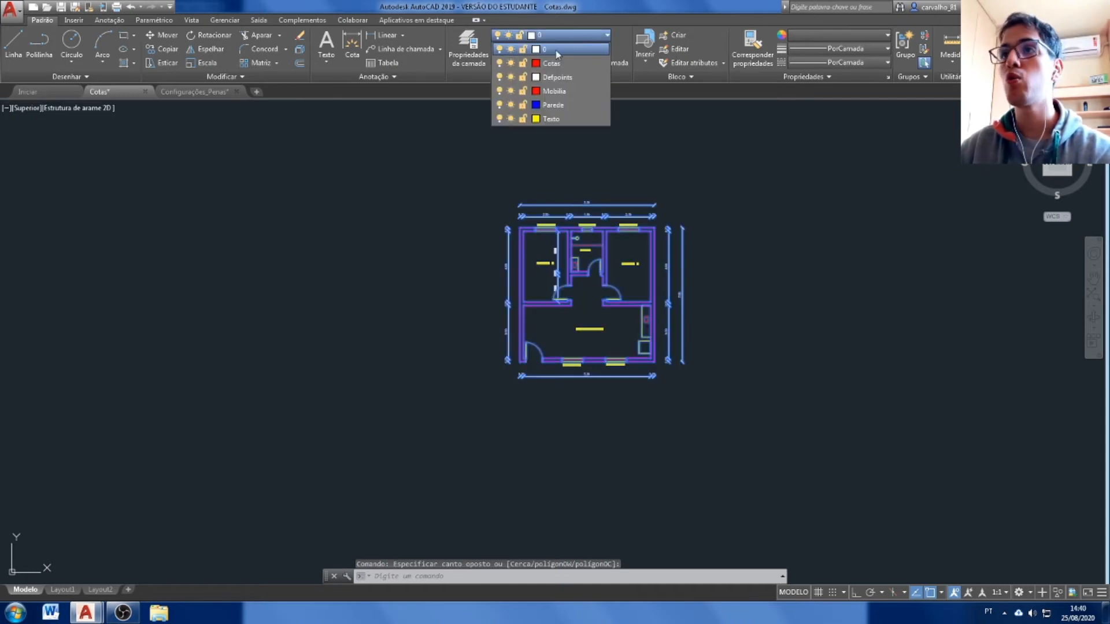
{"action": "left_click", "coordinate": [556, 50]}
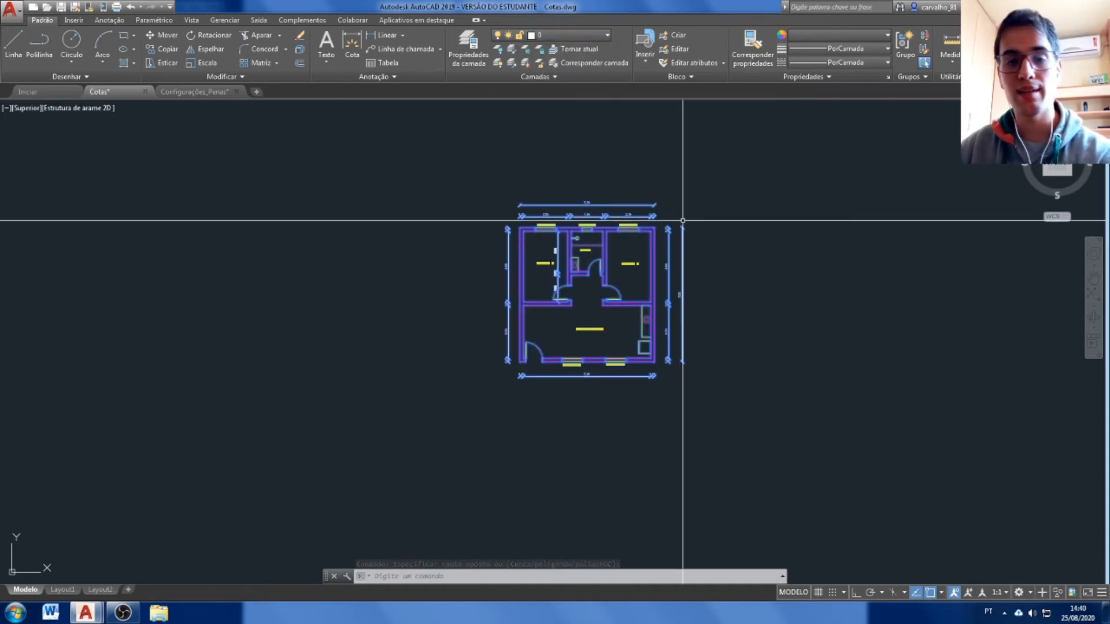
Set the colour of all selected floor plan objects to PorCamada and clear the selection.
{"action": "left_click", "coordinate": [832, 35]}
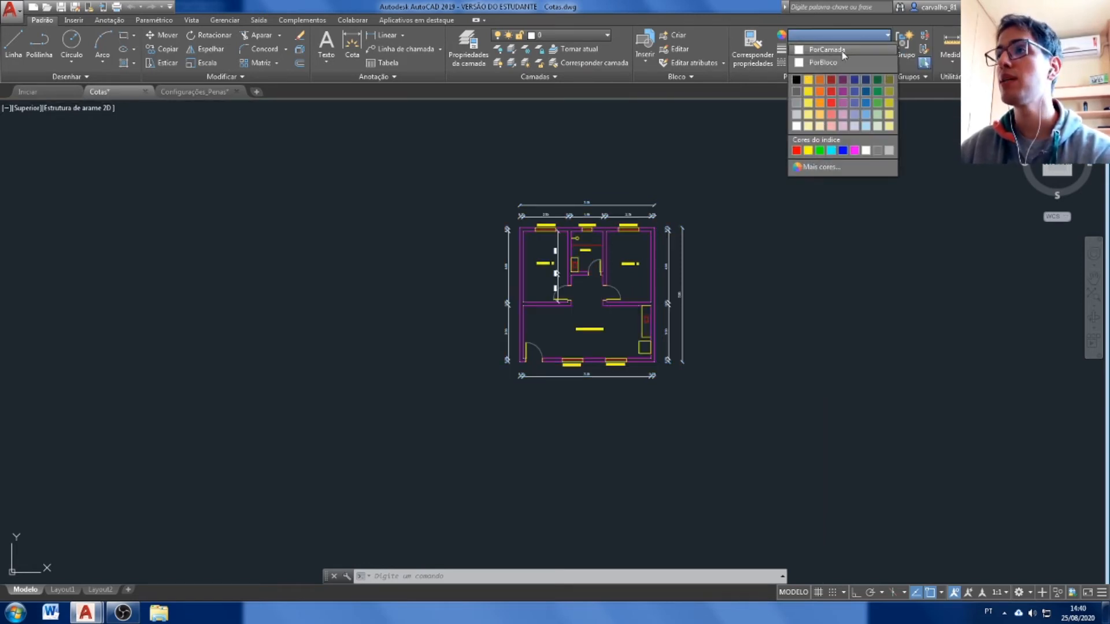
{"action": "left_click", "coordinate": [842, 54]}
{"action": "scroll", "coordinate": [647, 255], "scroll_direction": "up", "scroll_amount": 4}
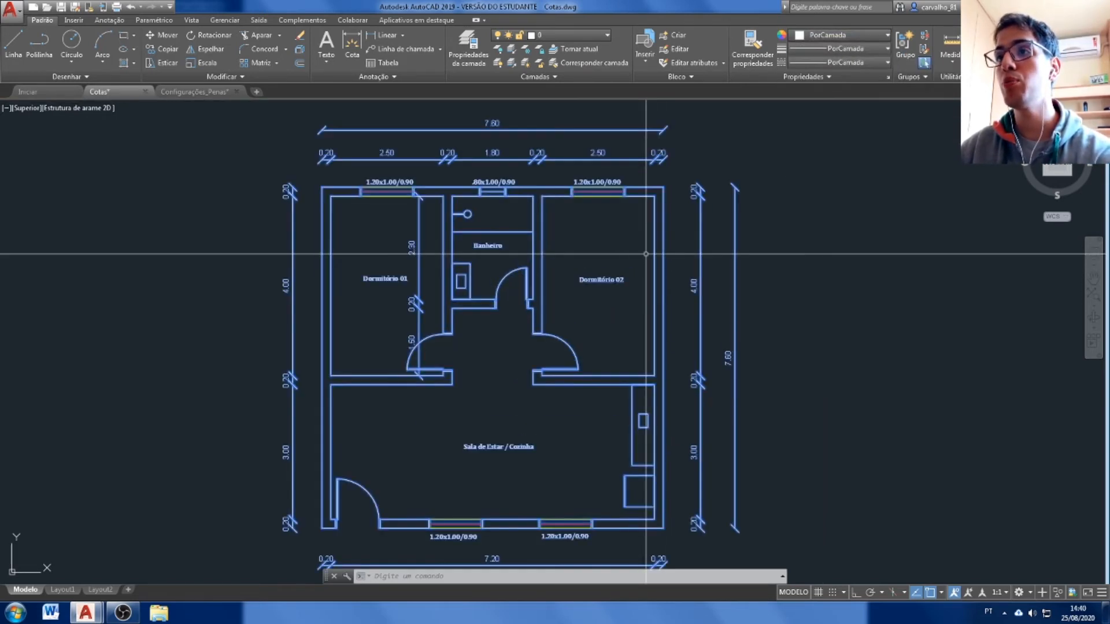
{"action": "scroll", "coordinate": [617, 187], "scroll_direction": "up", "scroll_amount": 2}
{"action": "key", "text": "Escape"}
Explode the 1.20x1.00/0.90 window block in the upper wall of Dormitório 02.
{"action": "scroll", "coordinate": [617, 187], "scroll_direction": "up", "scroll_amount": 2}
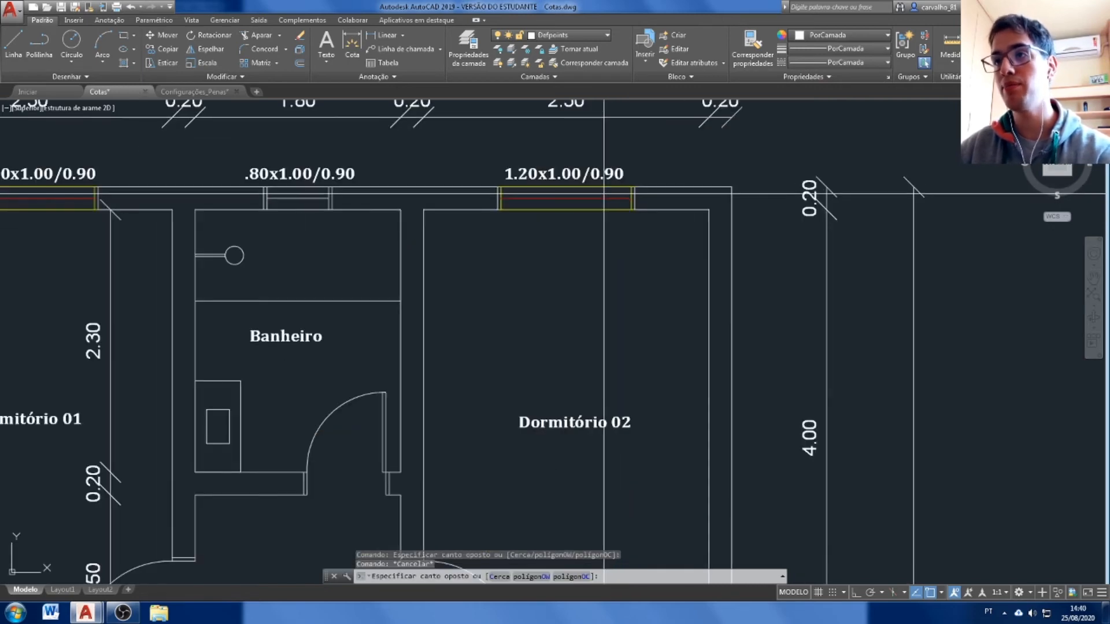
{"action": "left_click", "coordinate": [571, 222]}
{"action": "left_click", "coordinate": [577, 244]}
{"action": "type", "text": "x"}
{"action": "key", "text": "Return"}
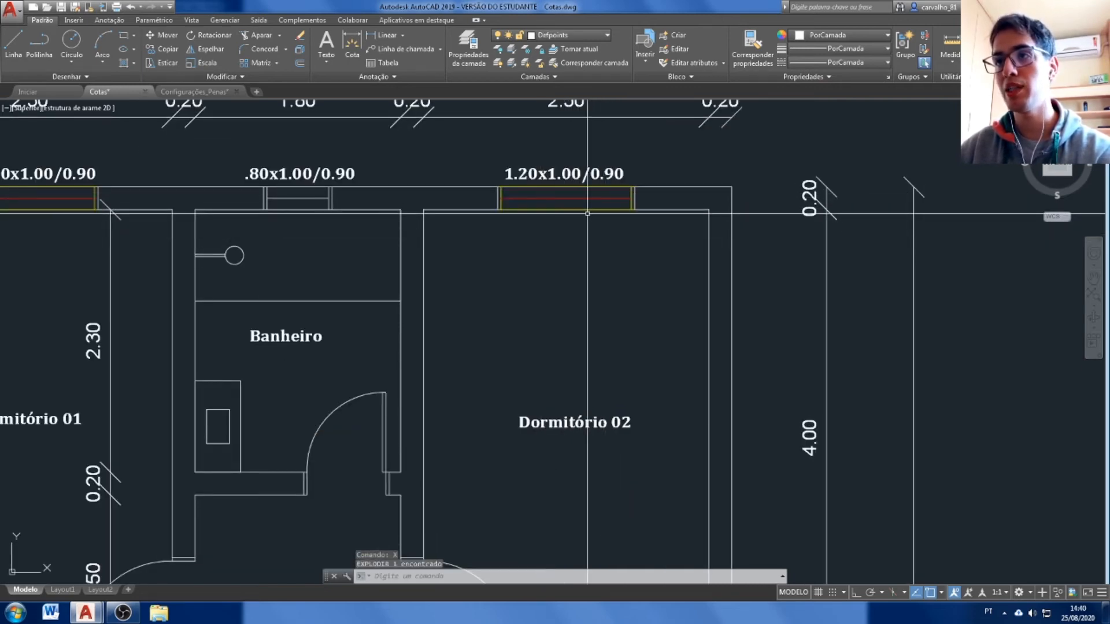
Explode the two window blocks in the lower wall of Sala de Estar / Cozinha.
{"action": "scroll", "coordinate": [587, 214], "scroll_direction": "down", "scroll_amount": 2}
{"action": "scroll", "coordinate": [258, 247], "scroll_direction": "down", "scroll_amount": 3}
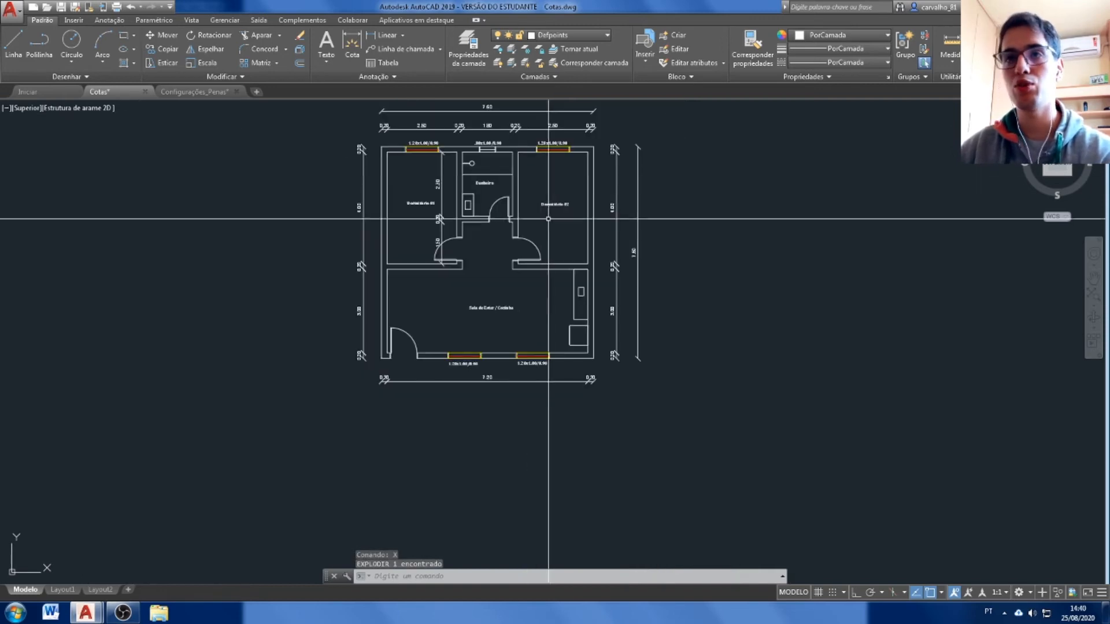
{"action": "scroll", "coordinate": [499, 368], "scroll_direction": "up", "scroll_amount": 2}
{"action": "left_click", "coordinate": [535, 349]}
{"action": "left_click", "coordinate": [432, 342]}
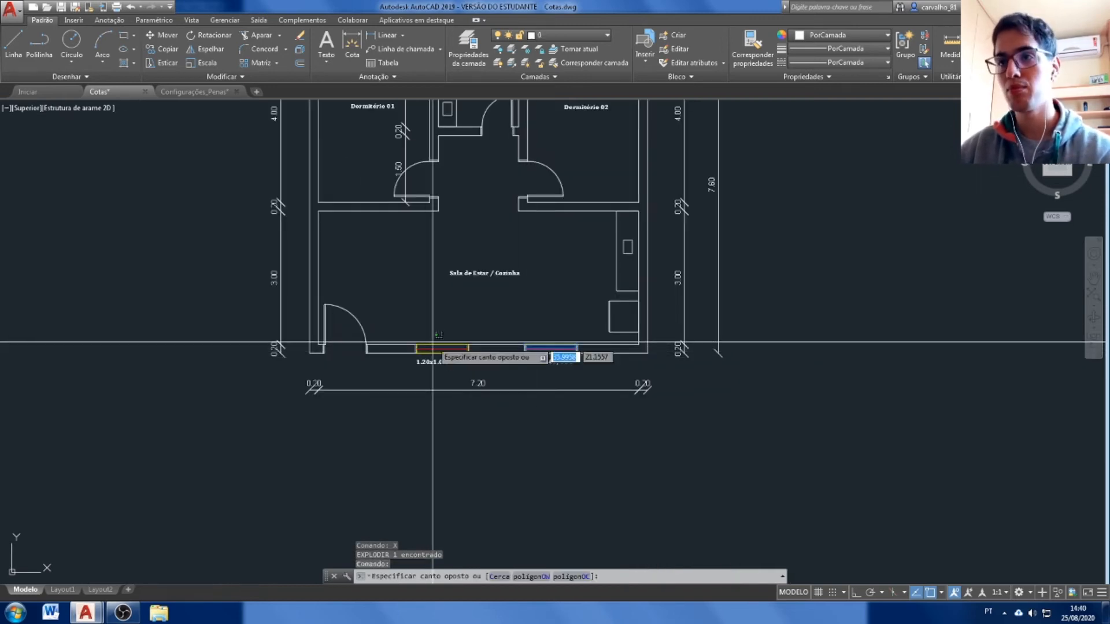
{"action": "left_click", "coordinate": [427, 350]}
{"action": "type", "text": "x"}
{"action": "key", "text": "Return"}
Select the floor plan with its exploded windows, set the object colour to PorCamada, and clear the selection.
{"action": "scroll", "coordinate": [607, 220], "scroll_direction": "down", "scroll_amount": 4}
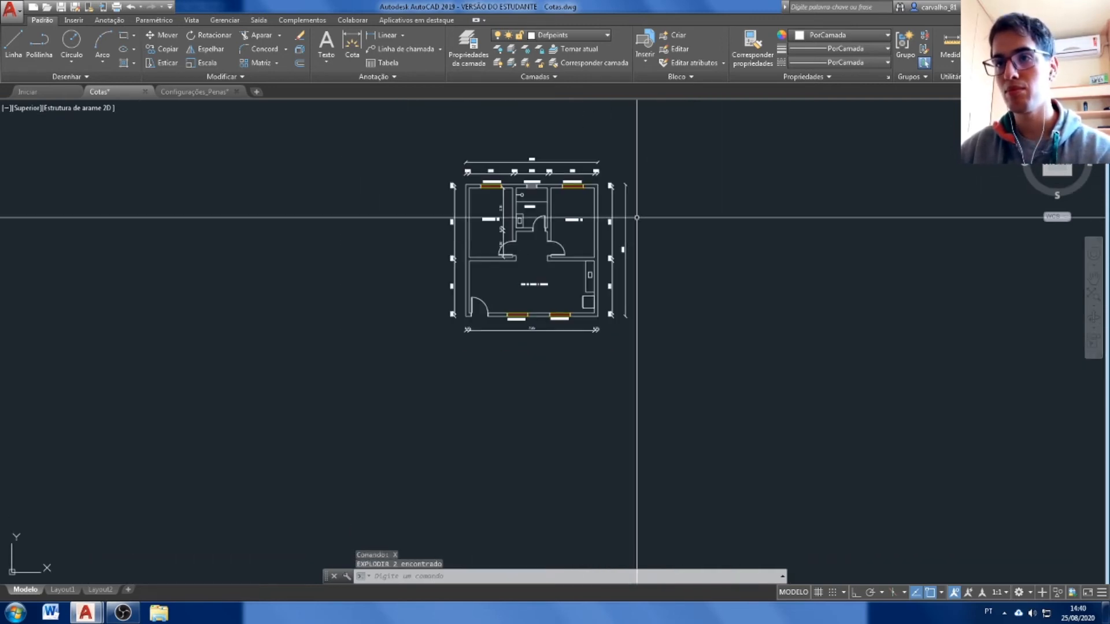
{"action": "left_click", "coordinate": [668, 132]}
{"action": "left_click", "coordinate": [542, 233]}
{"action": "left_click", "coordinate": [845, 34]}
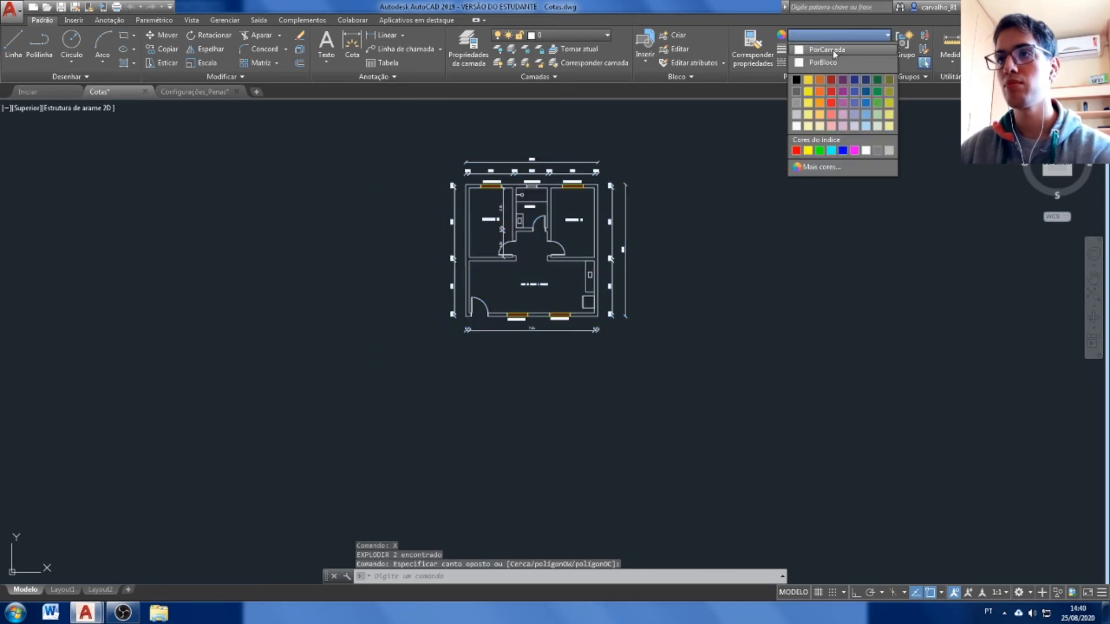
{"action": "left_click", "coordinate": [827, 51]}
{"action": "scroll", "coordinate": [901, 223], "scroll_direction": "up", "scroll_amount": 3}
{"action": "key", "text": "Escape"}
{"action": "key", "text": "Escape"}
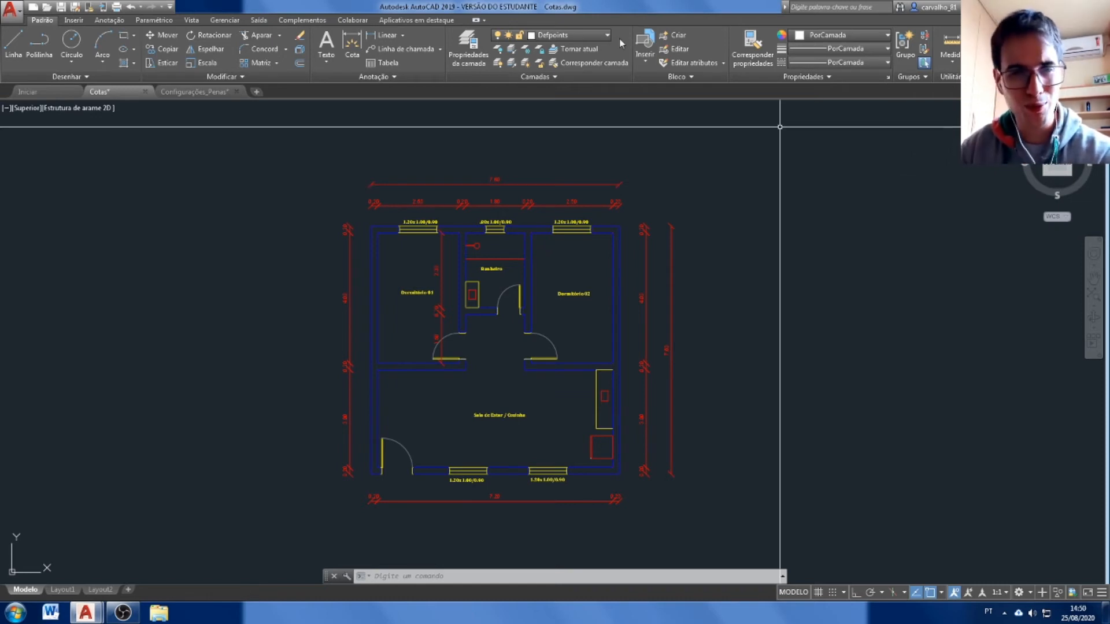
Review the layer list, select the red line above the Banheiro label, and lock the Parede layer.
{"action": "left_click", "coordinate": [555, 35]}
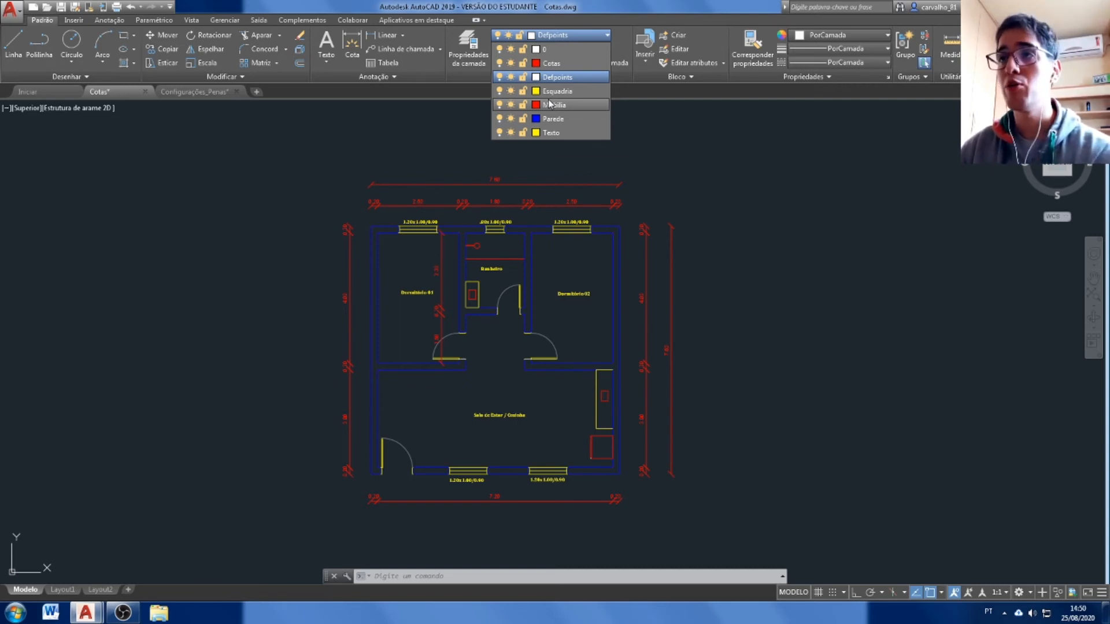
{"action": "left_click", "coordinate": [399, 149]}
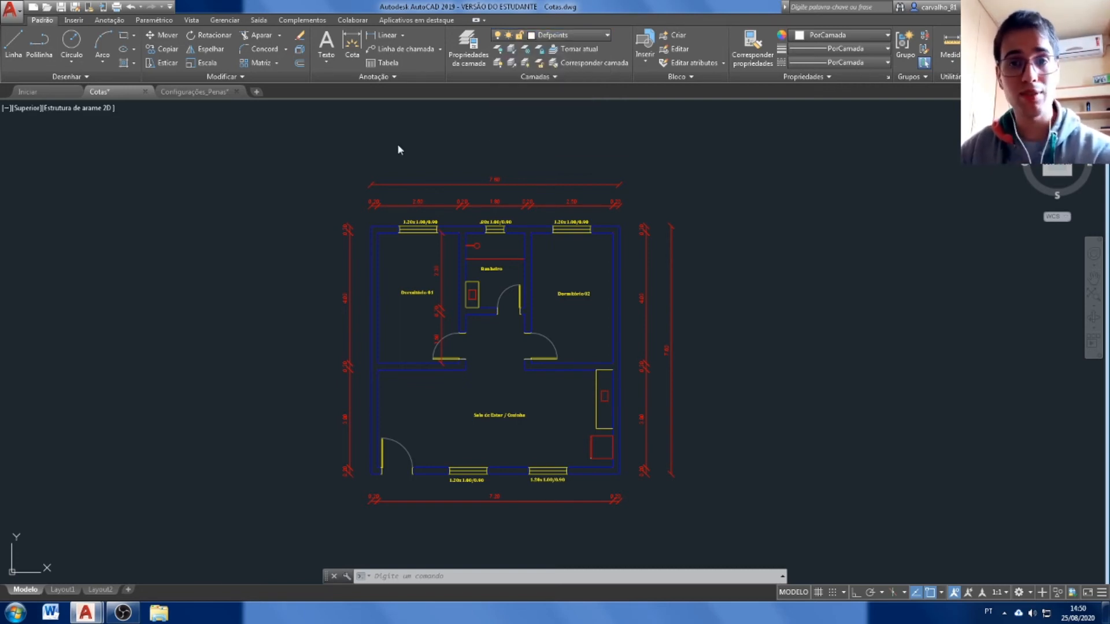
{"action": "left_click", "coordinate": [486, 254]}
{"action": "left_click", "coordinate": [483, 259]}
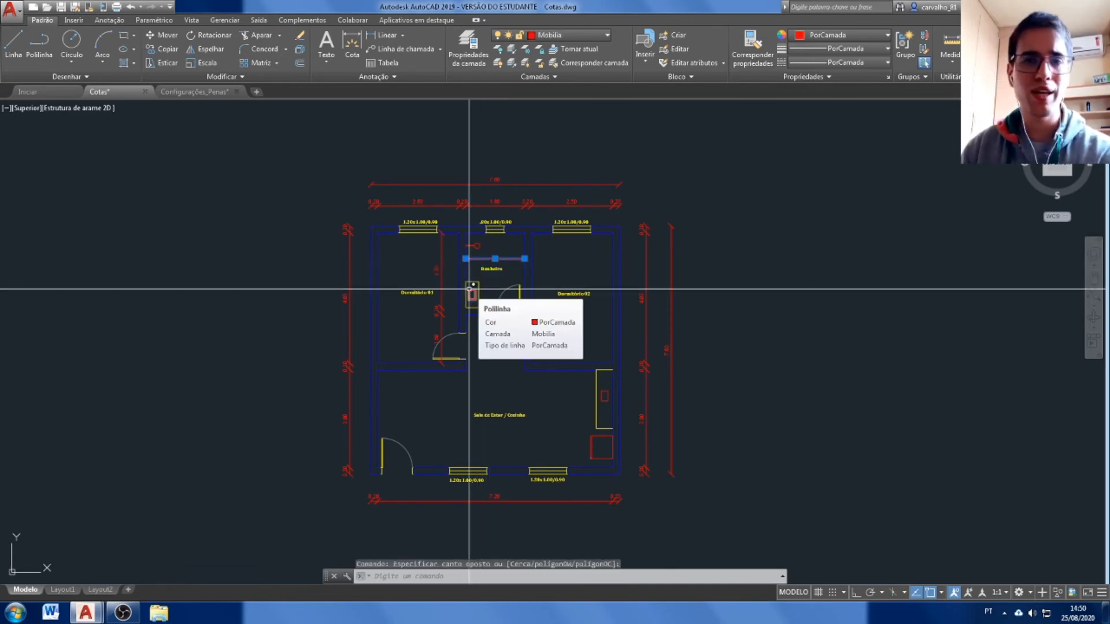
{"action": "left_click", "coordinate": [552, 36]}
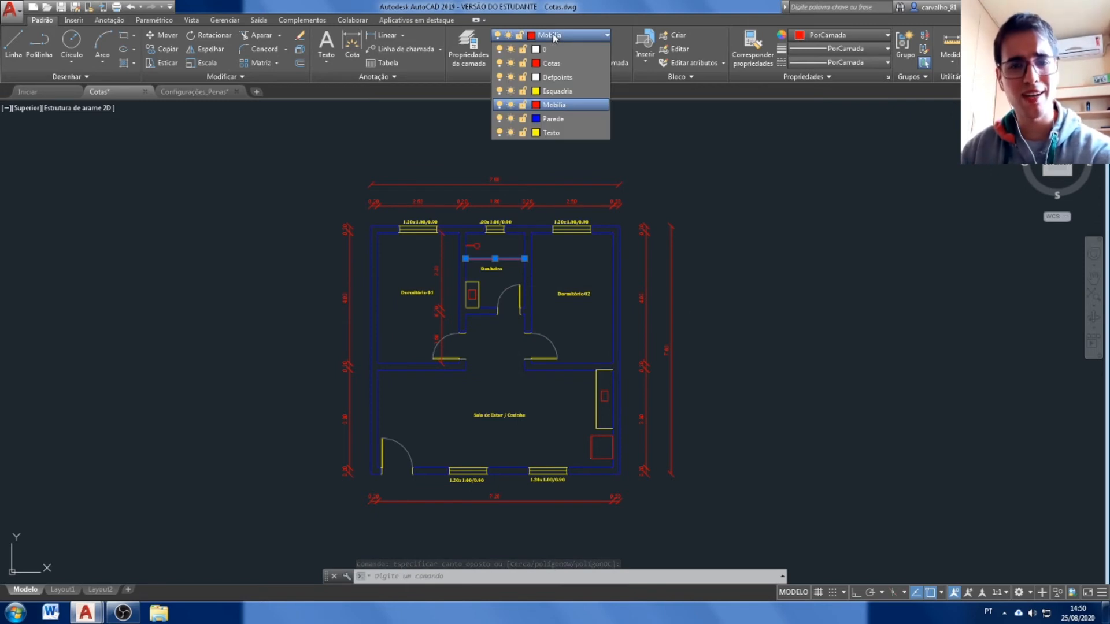
{"action": "left_click", "coordinate": [523, 120]}
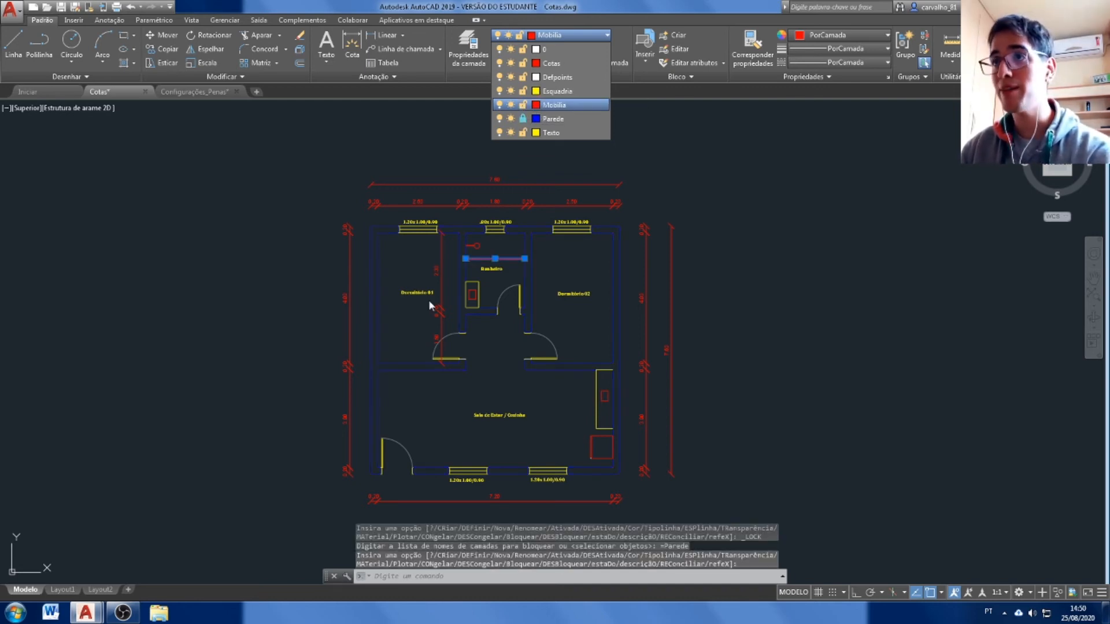
Lock the Esquadria layer as well and clear the selection of the red line above the Banheiro label.
{"action": "left_click", "coordinate": [523, 92]}
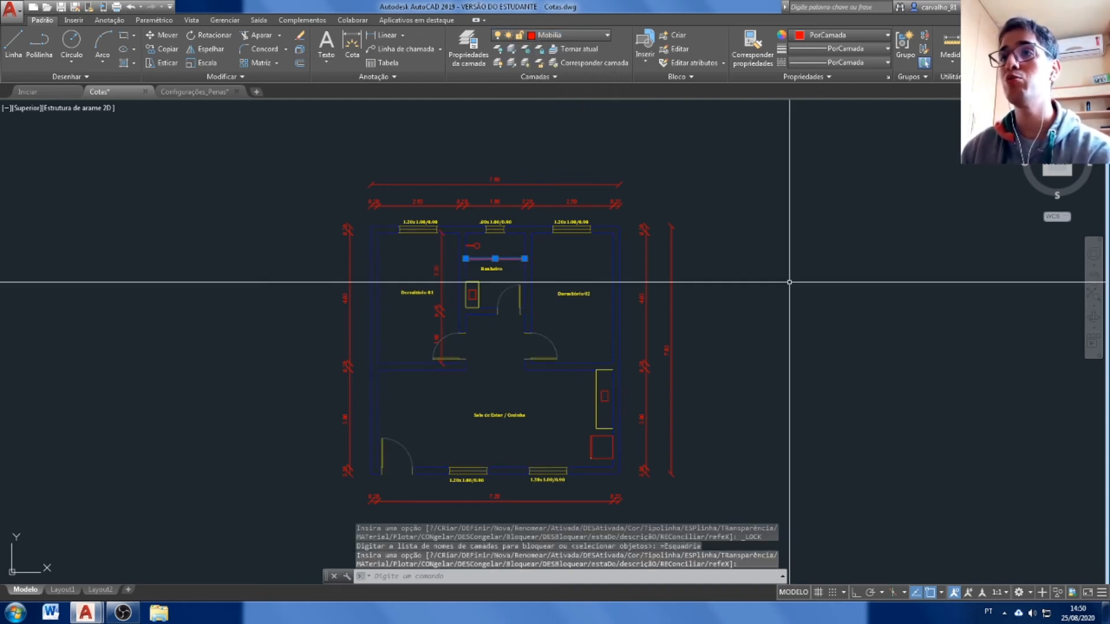
{"action": "key", "text": "Escape"}
{"action": "key", "text": "Escape"}
Select the whole floor plan with a selection window and delete it while the Parede and Esquadria layers are locked.
{"action": "scroll", "coordinate": [704, 253], "scroll_direction": "down", "scroll_amount": 2}
{"action": "left_click", "coordinate": [719, 161]}
{"action": "left_click", "coordinate": [404, 441]}
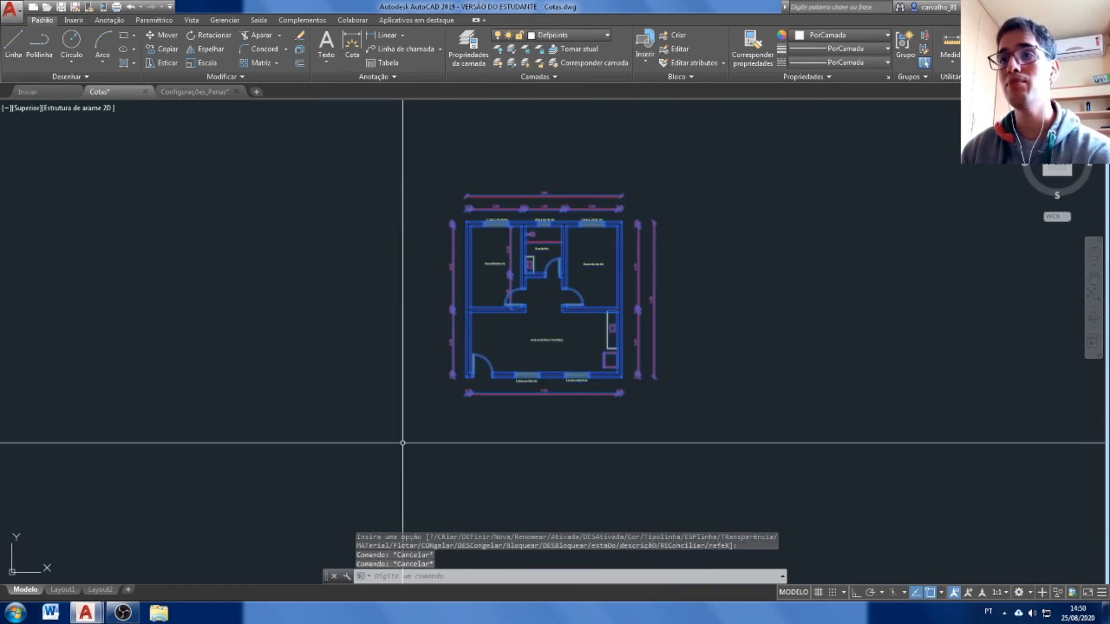
{"action": "key", "text": "Delete"}
{"action": "scroll", "coordinate": [584, 306], "scroll_direction": "up", "scroll_amount": 2}
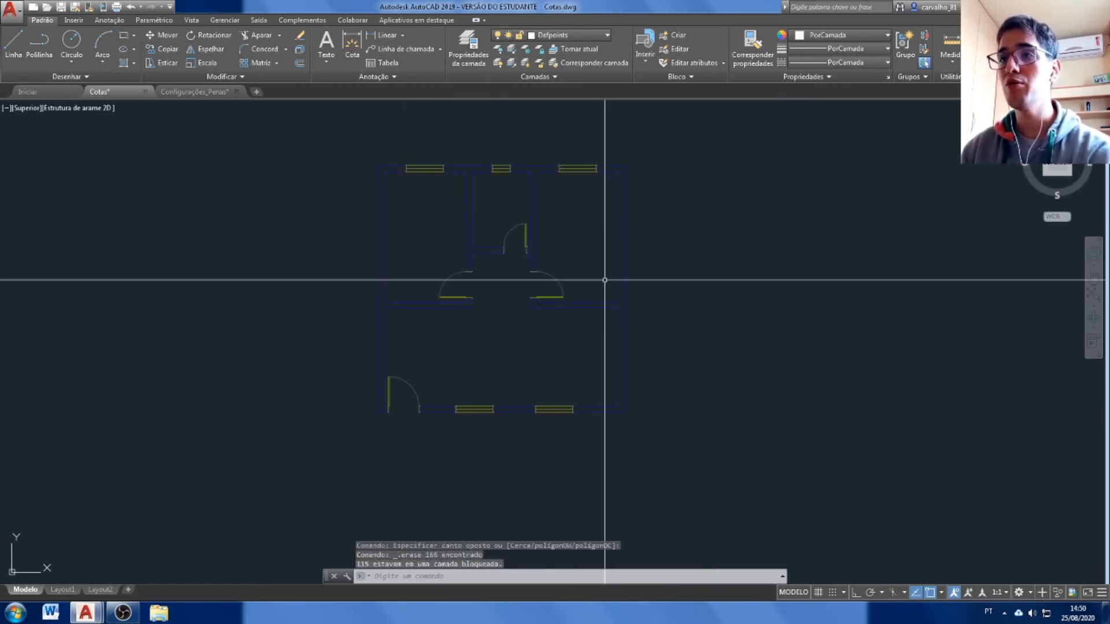
Unlock the Parede and Esquadria layers.
{"action": "left_click", "coordinate": [570, 36]}
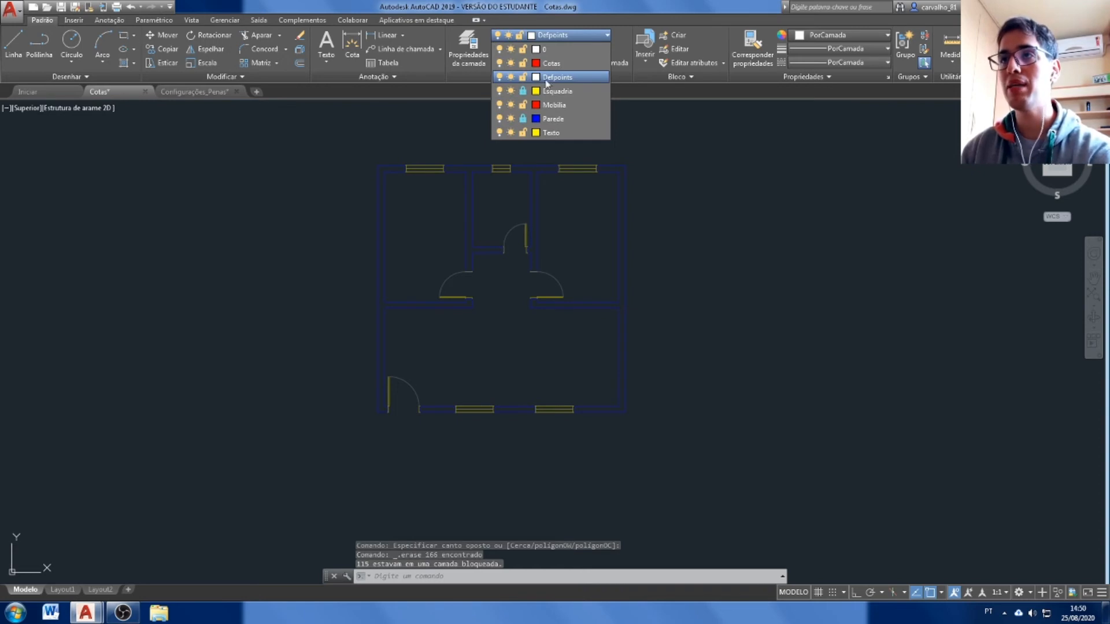
{"action": "left_click", "coordinate": [522, 119]}
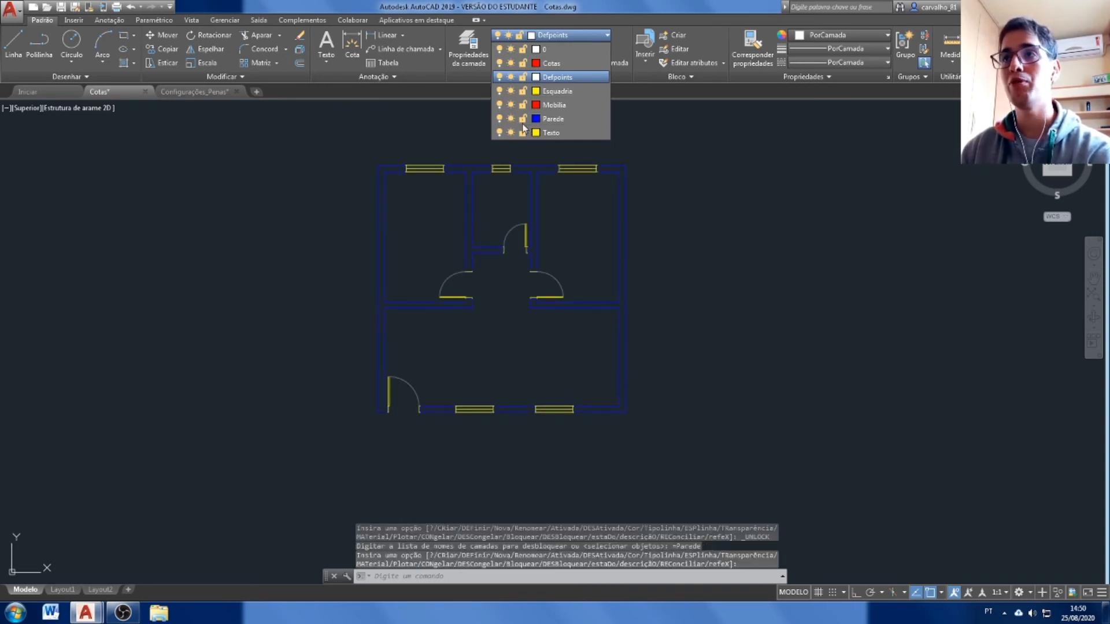
{"action": "left_click", "coordinate": [662, 166]}
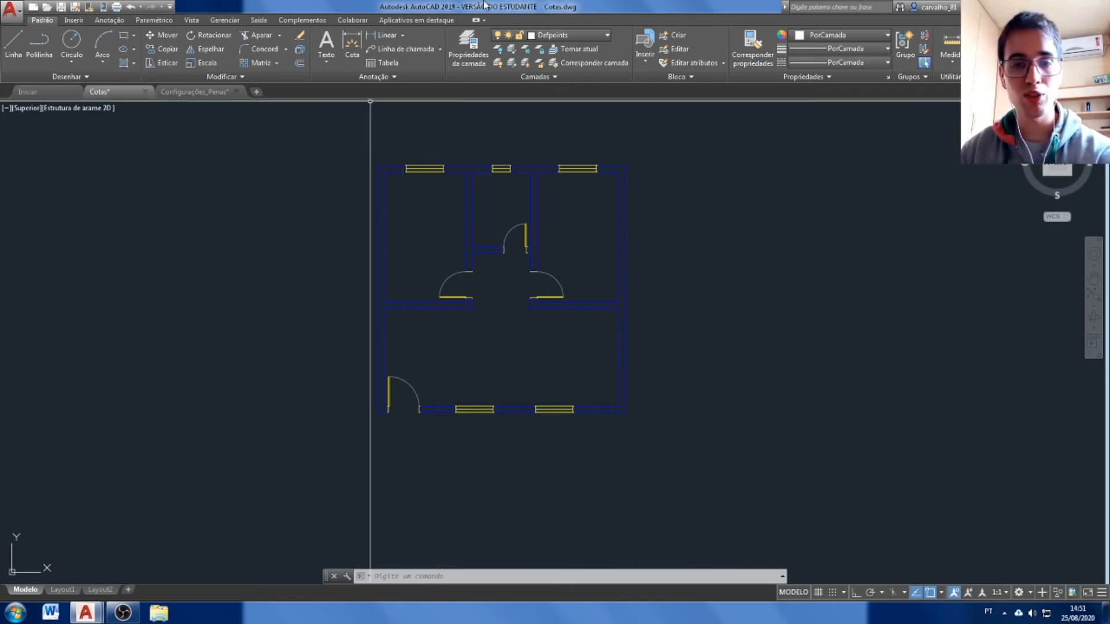
Undo the unlocking of the two layers and the deletion of the floor plan's objects.
{"action": "left_click", "coordinate": [564, 36]}
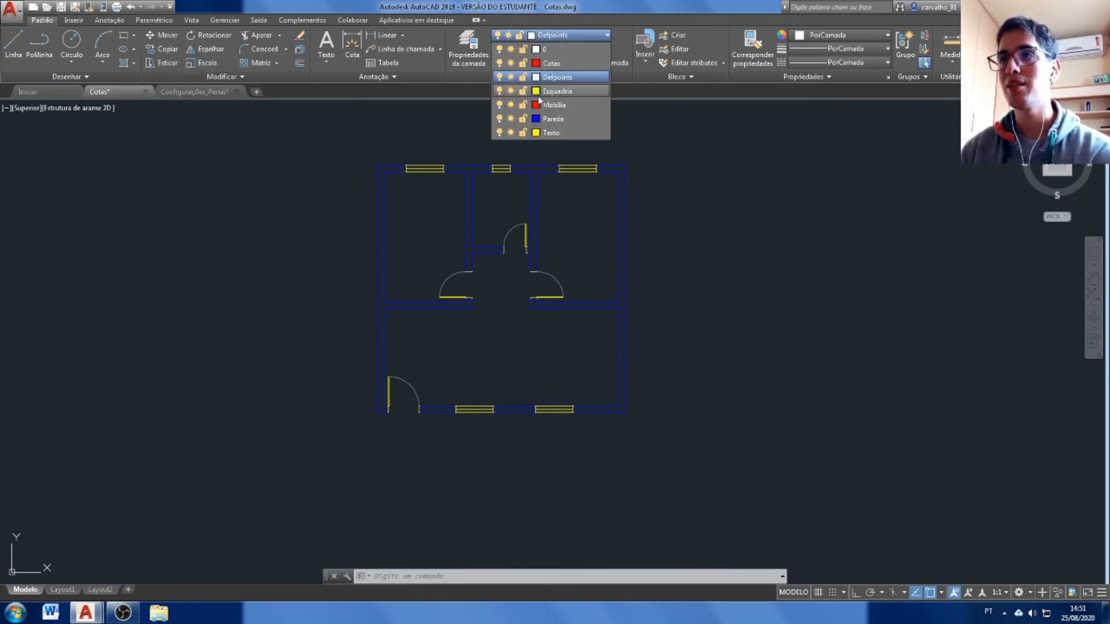
{"action": "key", "text": "ctrl+z"}
{"action": "key", "text": "ctrl+z"}
{"action": "key", "text": "ctrl+z"}
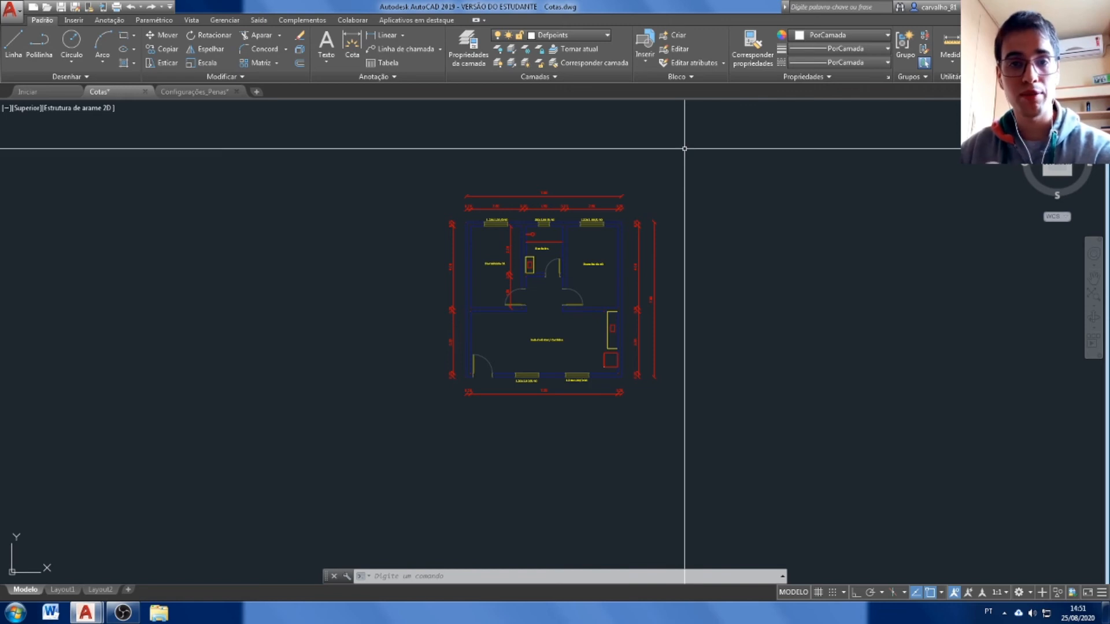
Unlock the Esquadria and Parede layers in the restored floor plan, leaving nothing selected.
{"action": "left_click", "coordinate": [578, 37]}
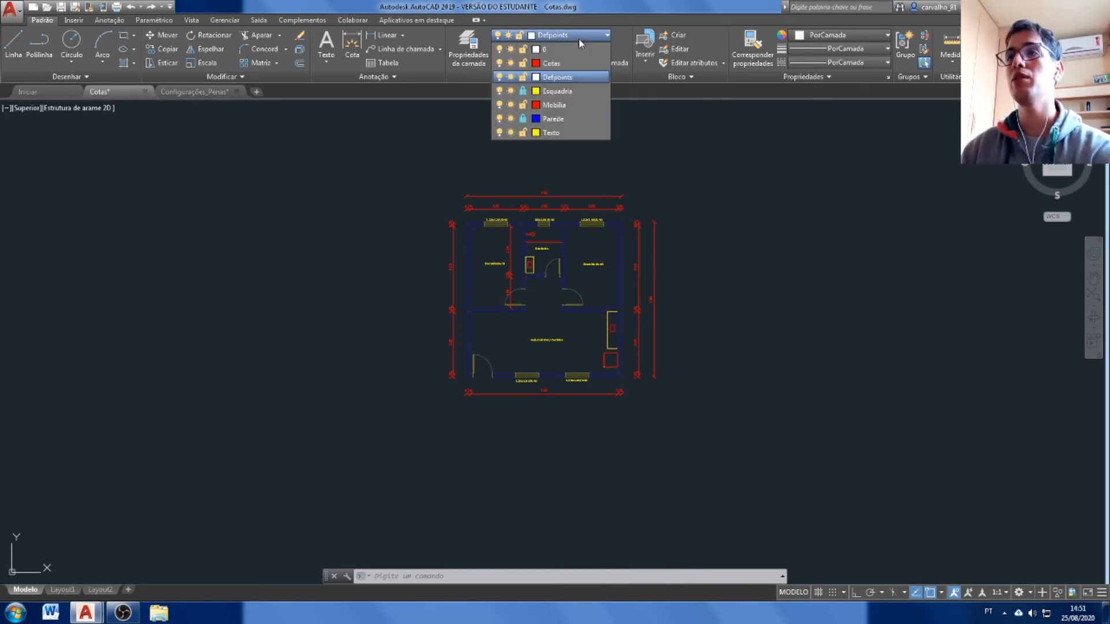
{"action": "left_click", "coordinate": [522, 119]}
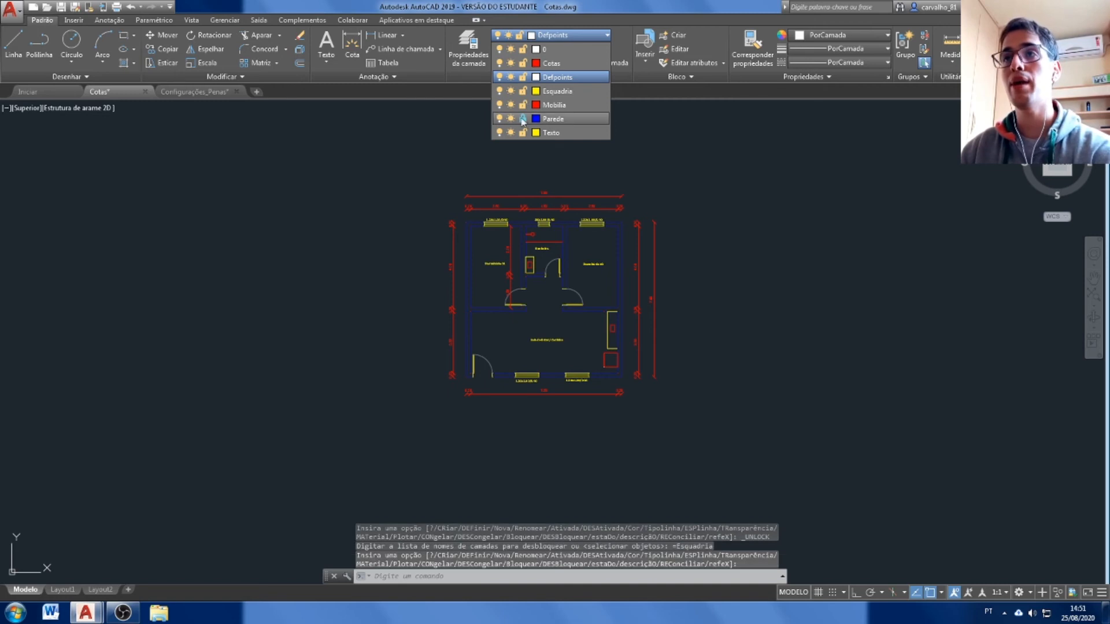
{"action": "left_click", "coordinate": [682, 178]}
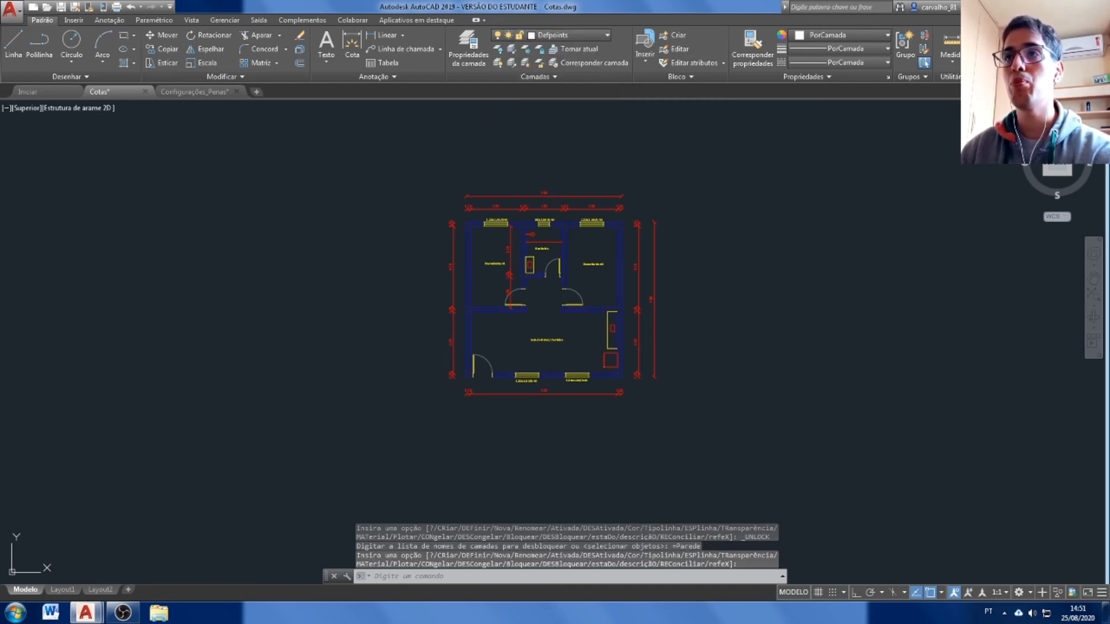
{"action": "left_click", "coordinate": [681, 169]}
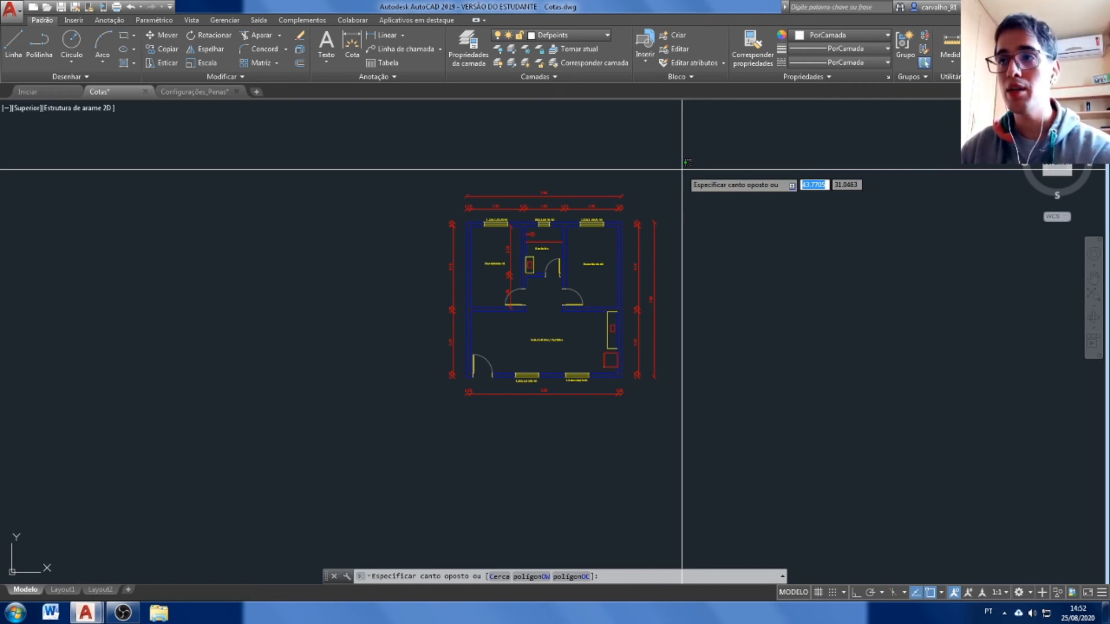
{"action": "key", "text": "Escape"}
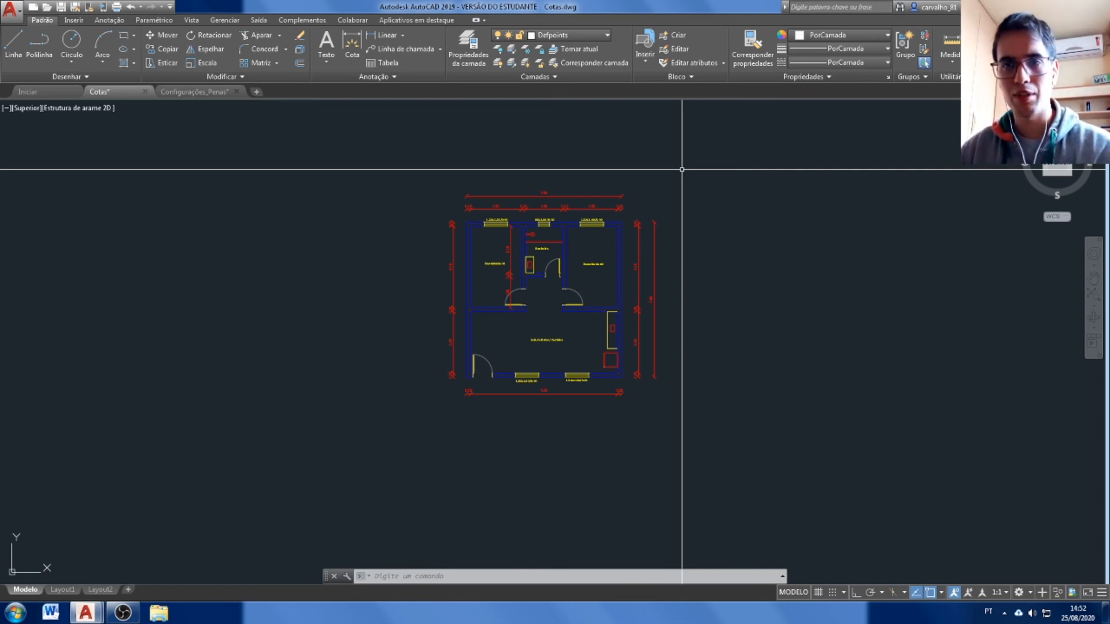
Freeze the Texto layer to hide the room names and window labels, and inspect the floor plan.
{"action": "left_click", "coordinate": [563, 37]}
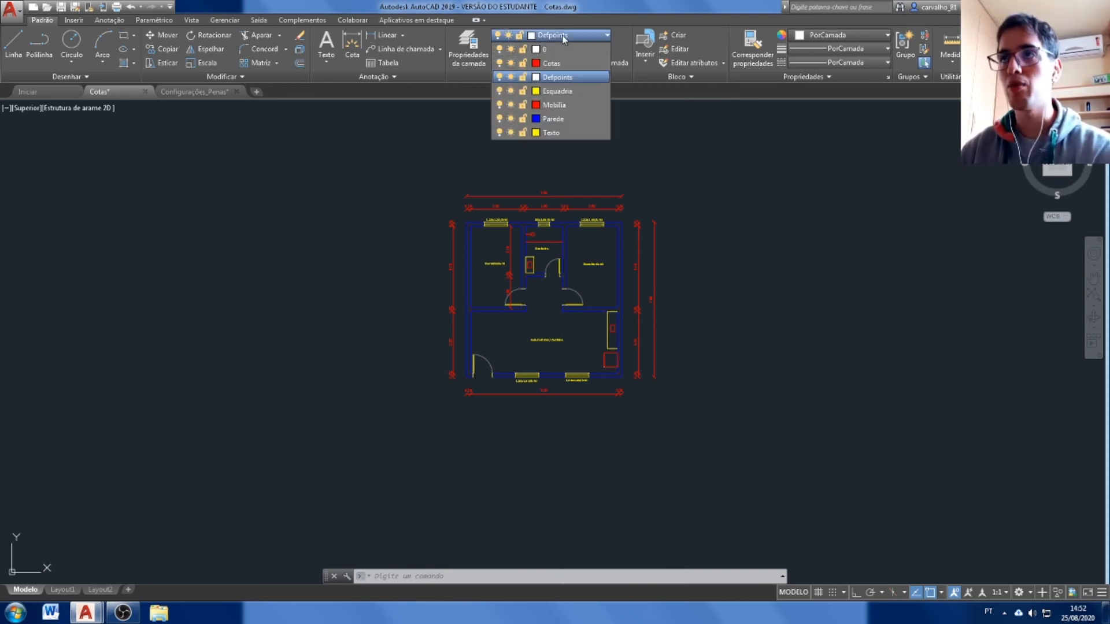
{"action": "left_click", "coordinate": [356, 138]}
{"action": "left_click", "coordinate": [553, 36]}
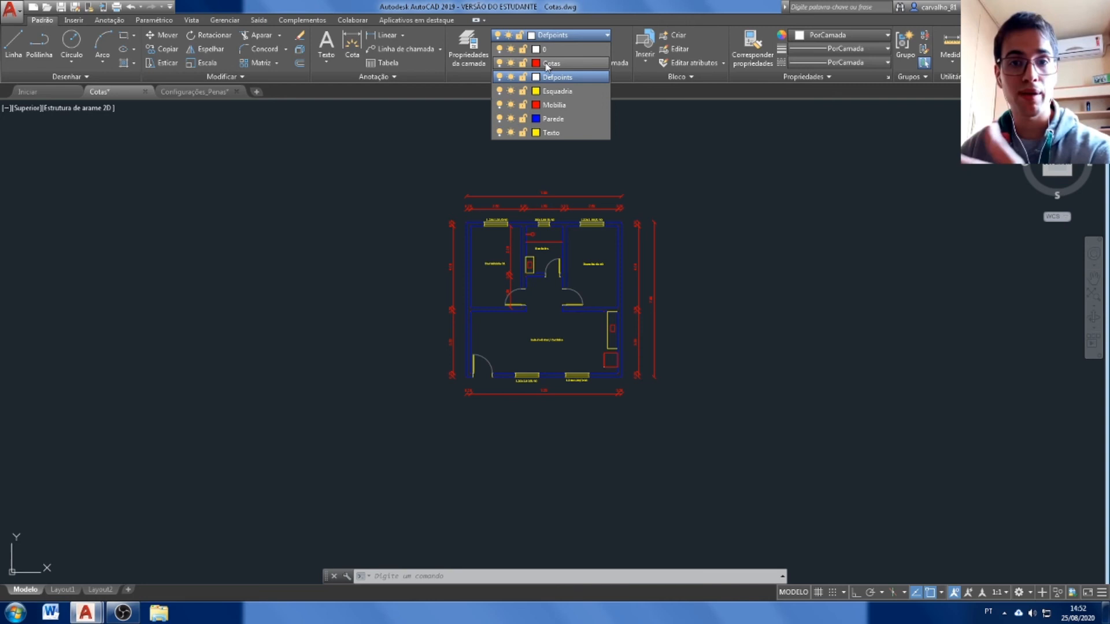
{"action": "left_click", "coordinate": [511, 133]}
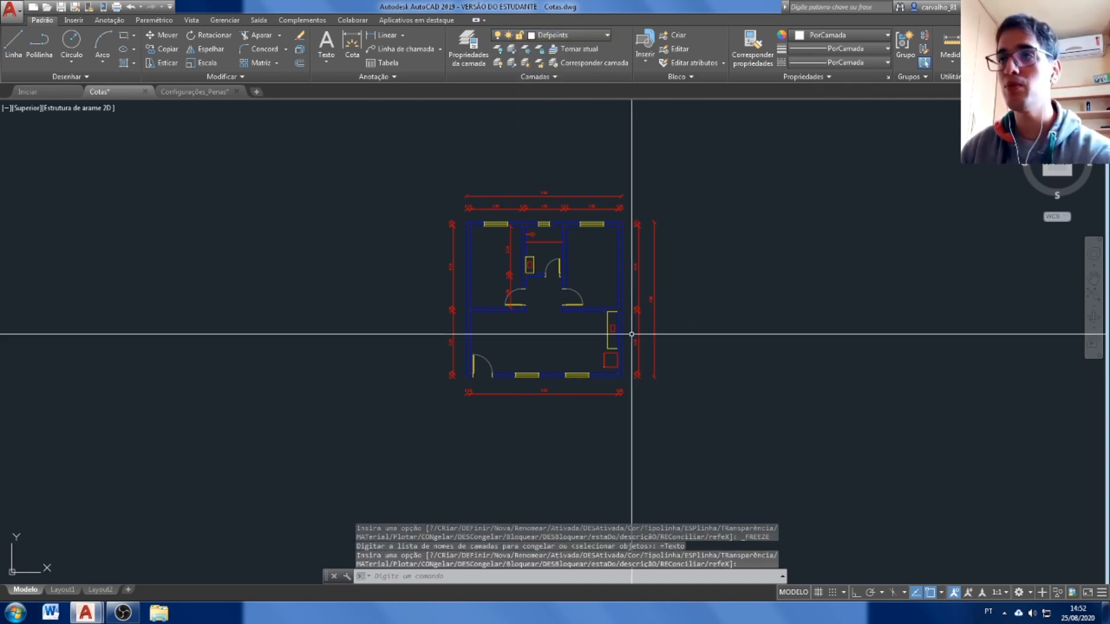
{"action": "scroll", "coordinate": [522, 325], "scroll_direction": "up", "scroll_amount": 2}
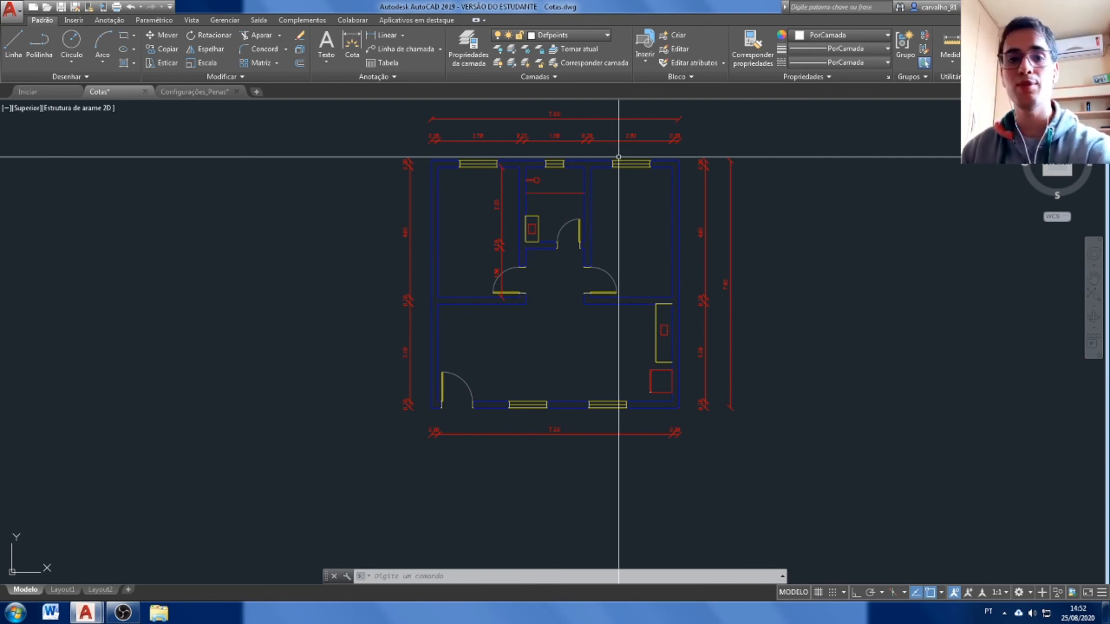
Thaw the Texto layer to bring back the room names and window labels.
{"action": "left_click", "coordinate": [555, 35]}
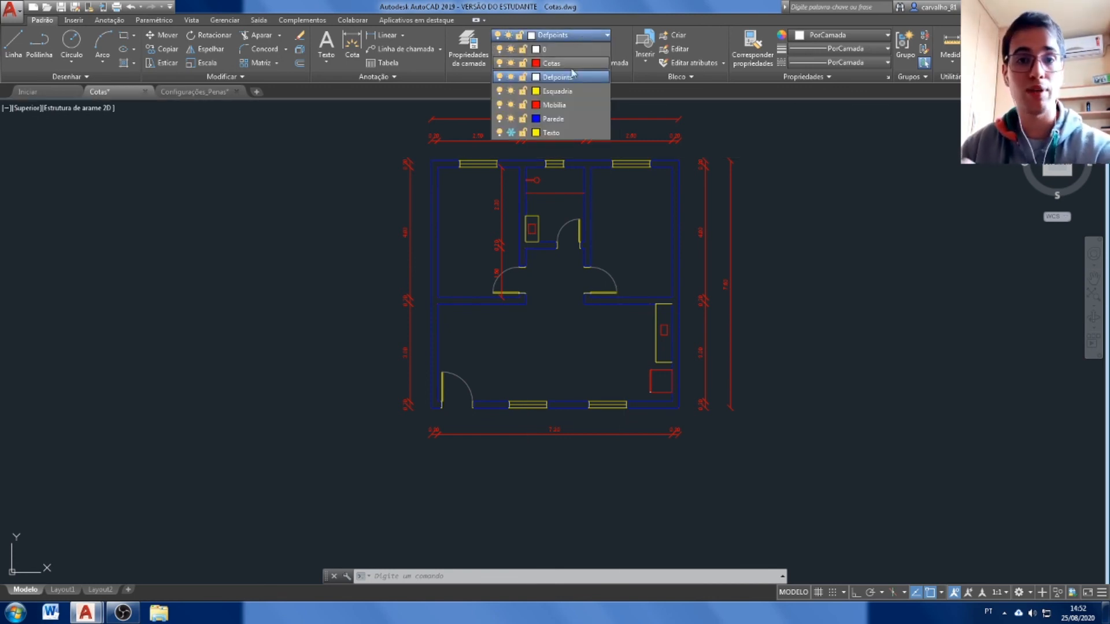
{"action": "left_click", "coordinate": [512, 133]}
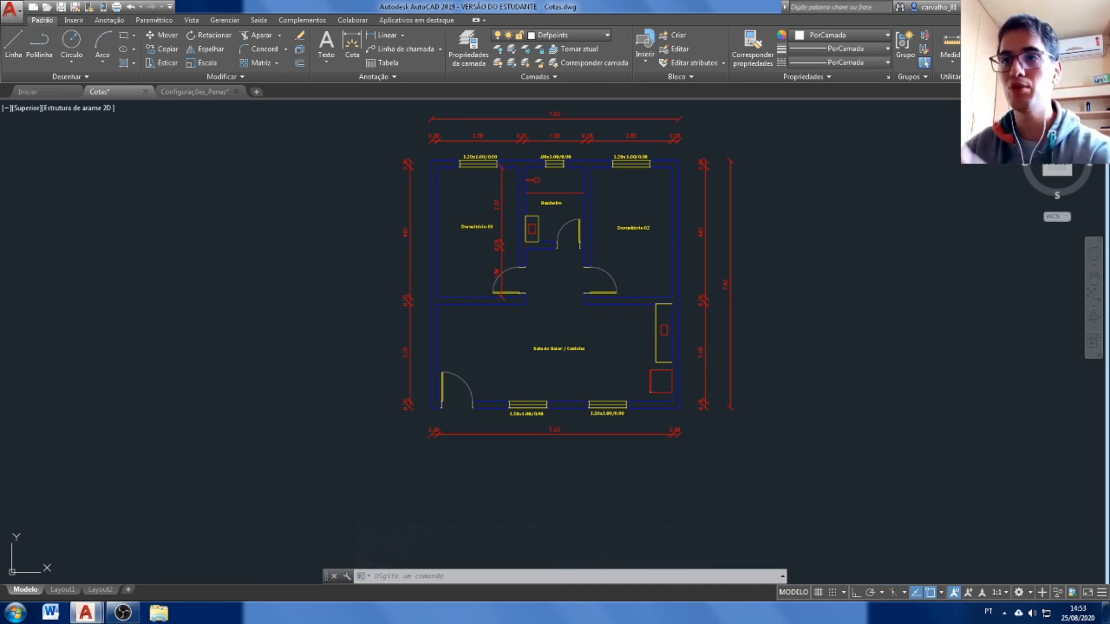
{"action": "scroll", "coordinate": [838, 245], "scroll_direction": "down", "scroll_amount": 2}
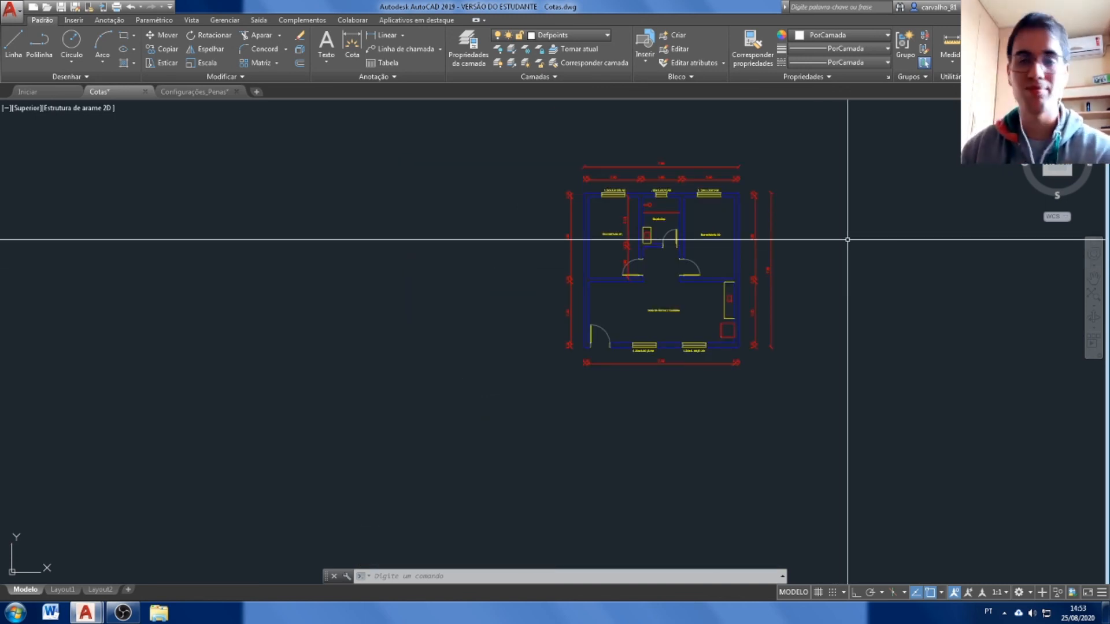